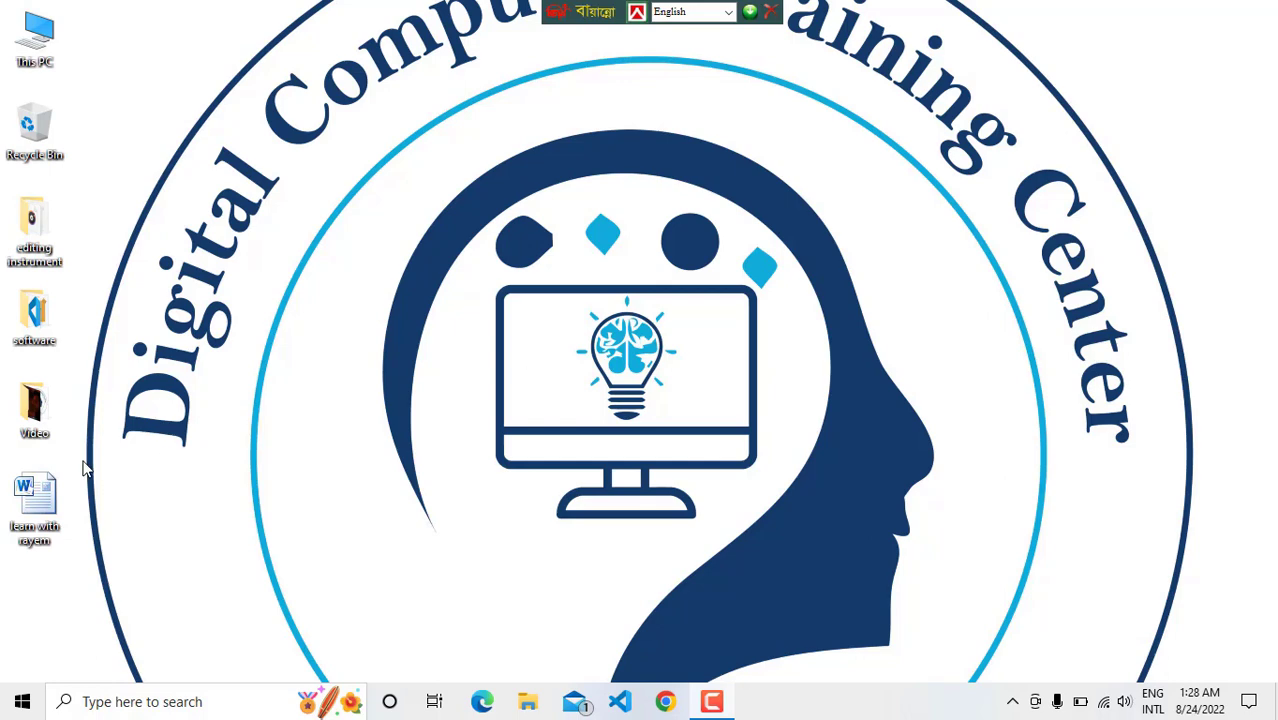
- Open the course list Word document from its desktop icon
double_click(36, 498)
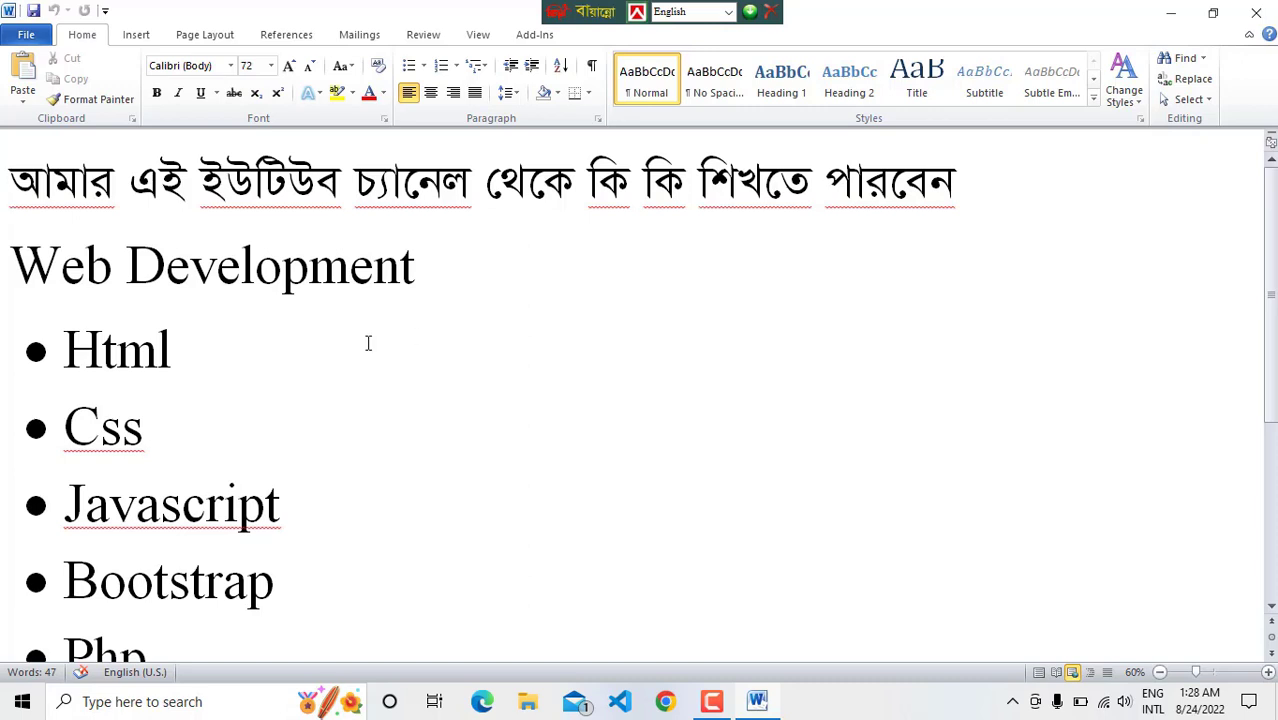
left_click(64, 350)
left_click(95, 423)
left_click(151, 520)
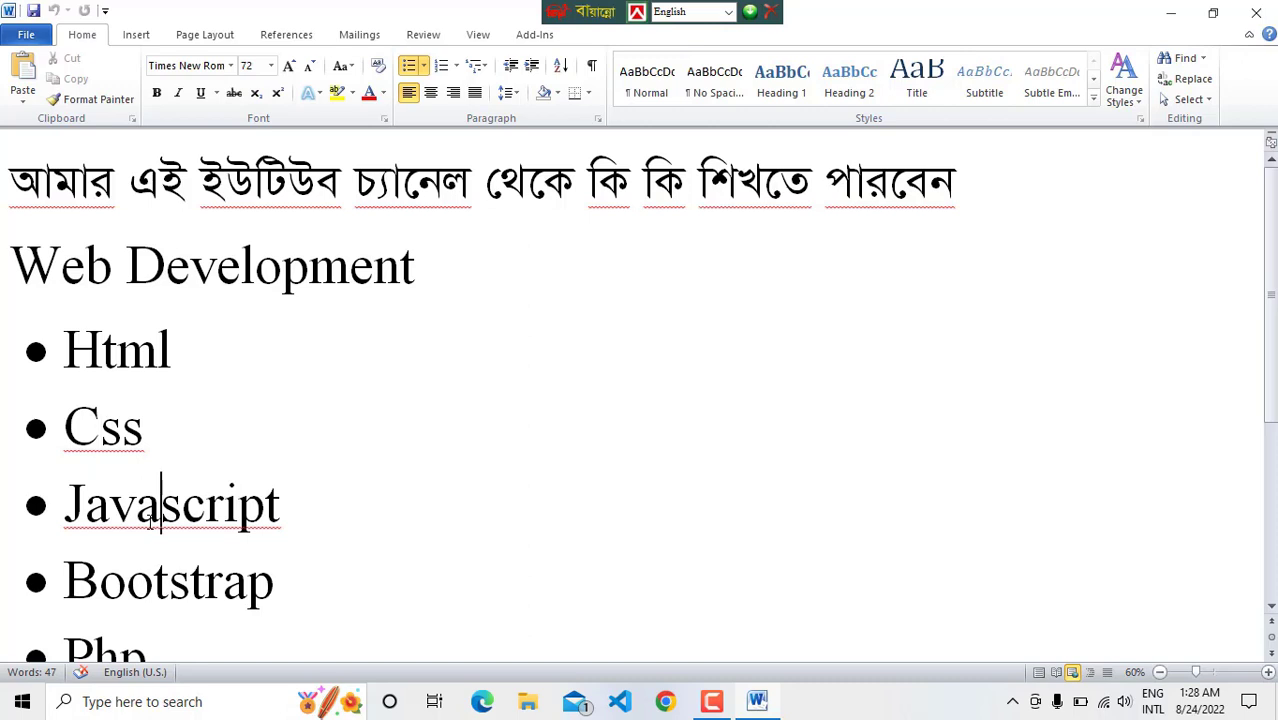
left_click(152, 572)
scroll(1227, 348, "down", 2)
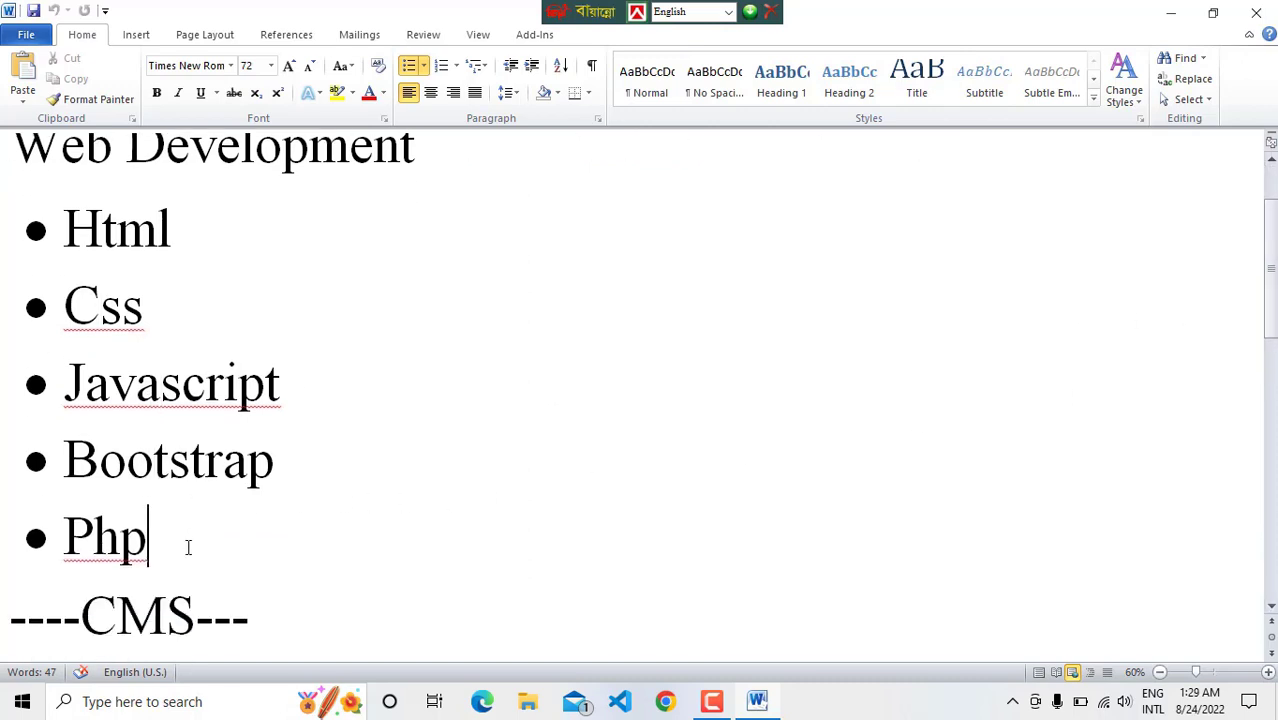
left_click_drag(188, 543, 90, 222)
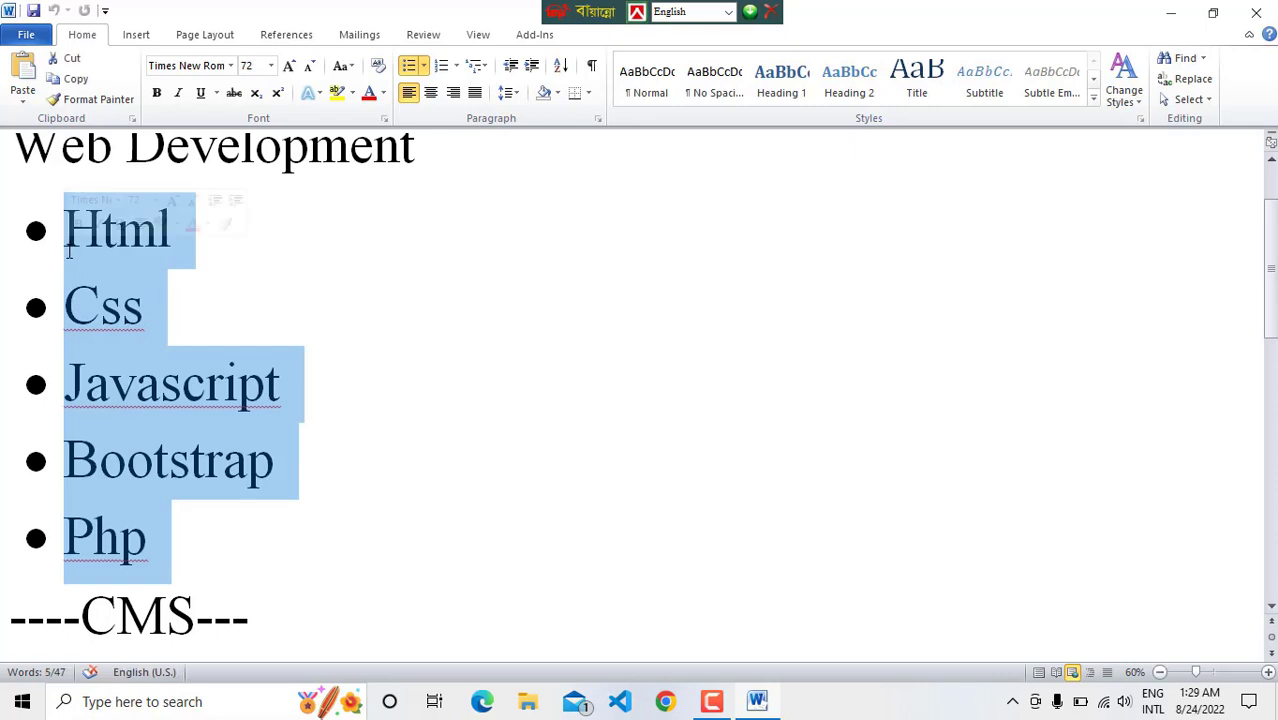
left_click(810, 351)
left_click_drag(1271, 264, 1271, 367)
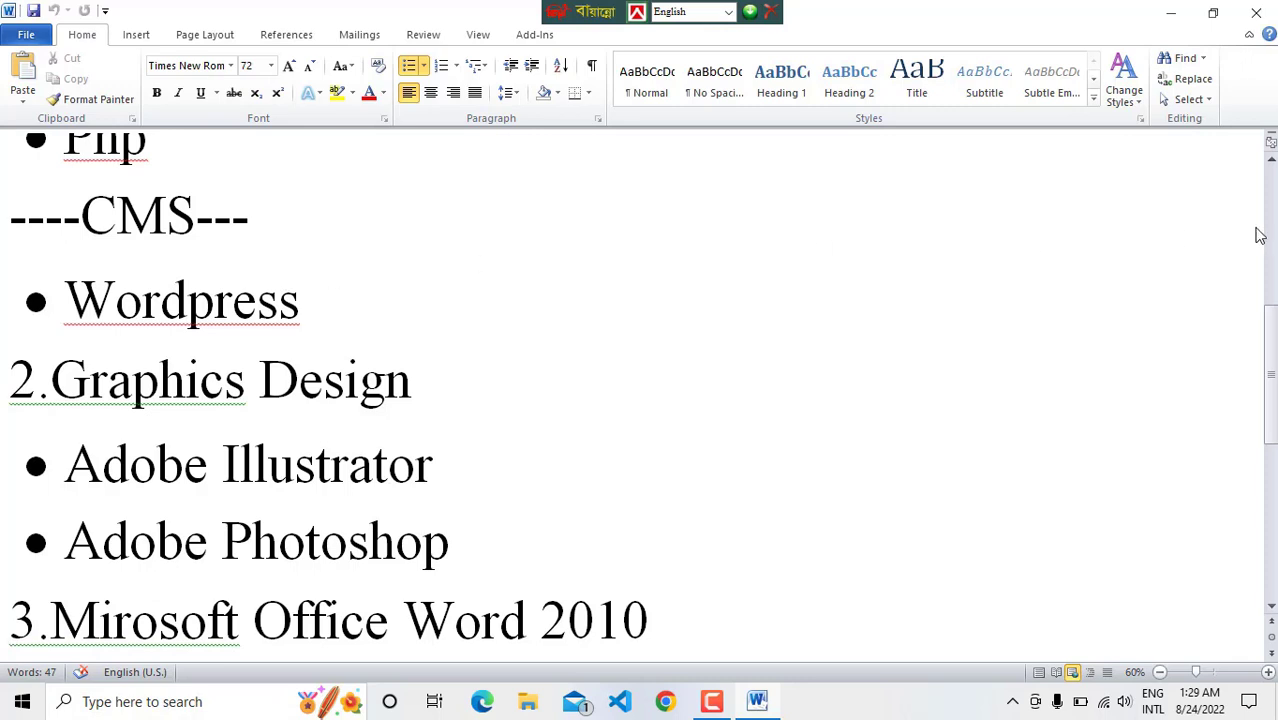
left_click_drag(1266, 340, 1262, 395)
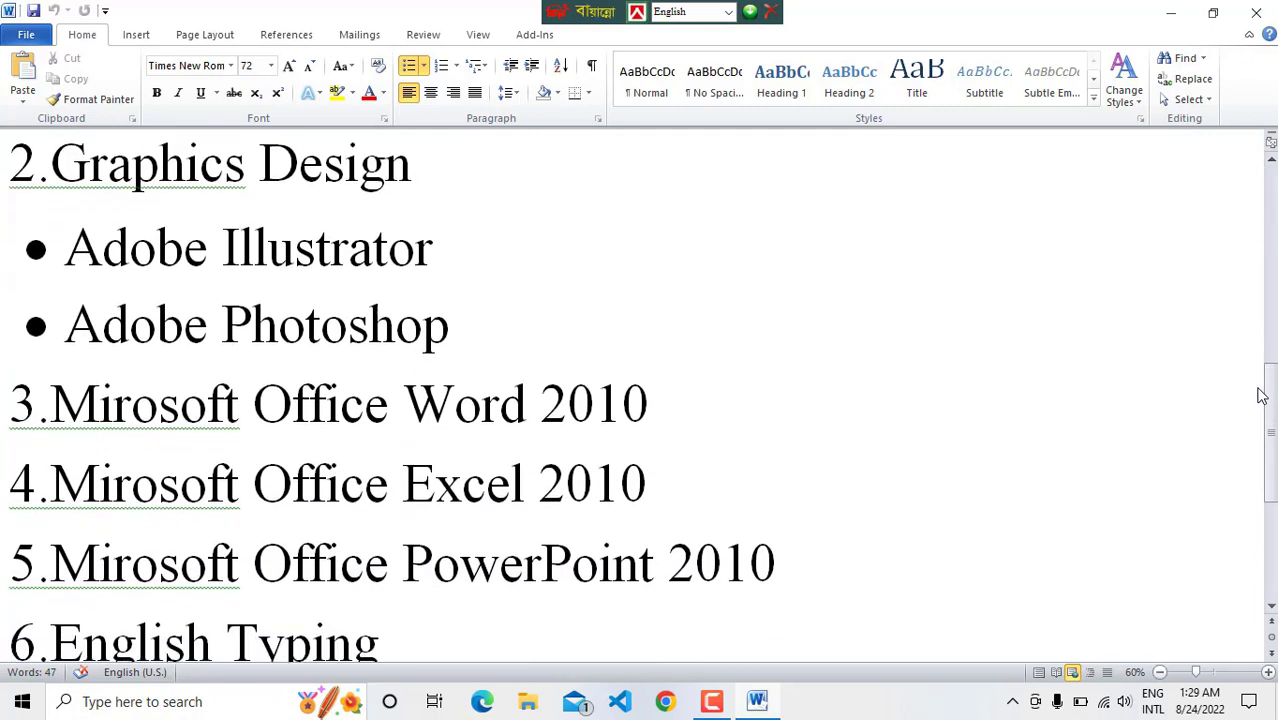
triple_click(415, 250)
double_click(398, 330)
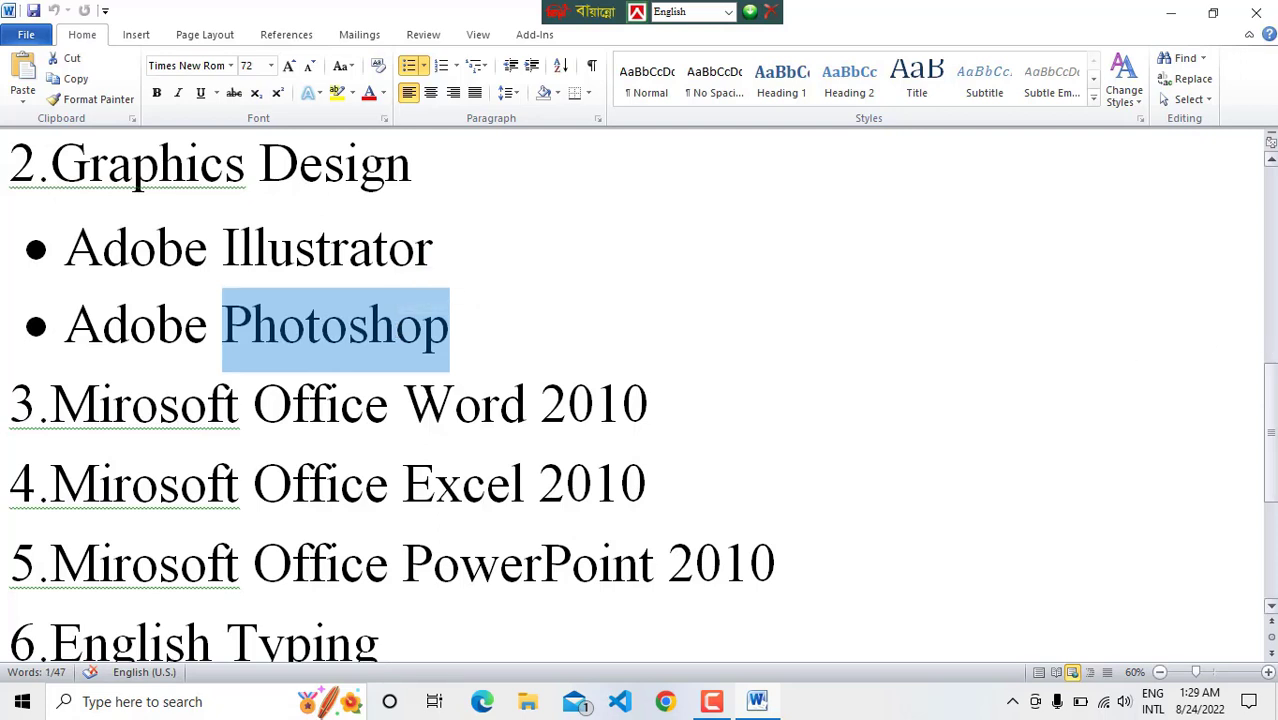
left_click_drag(1270, 395, 1270, 417)
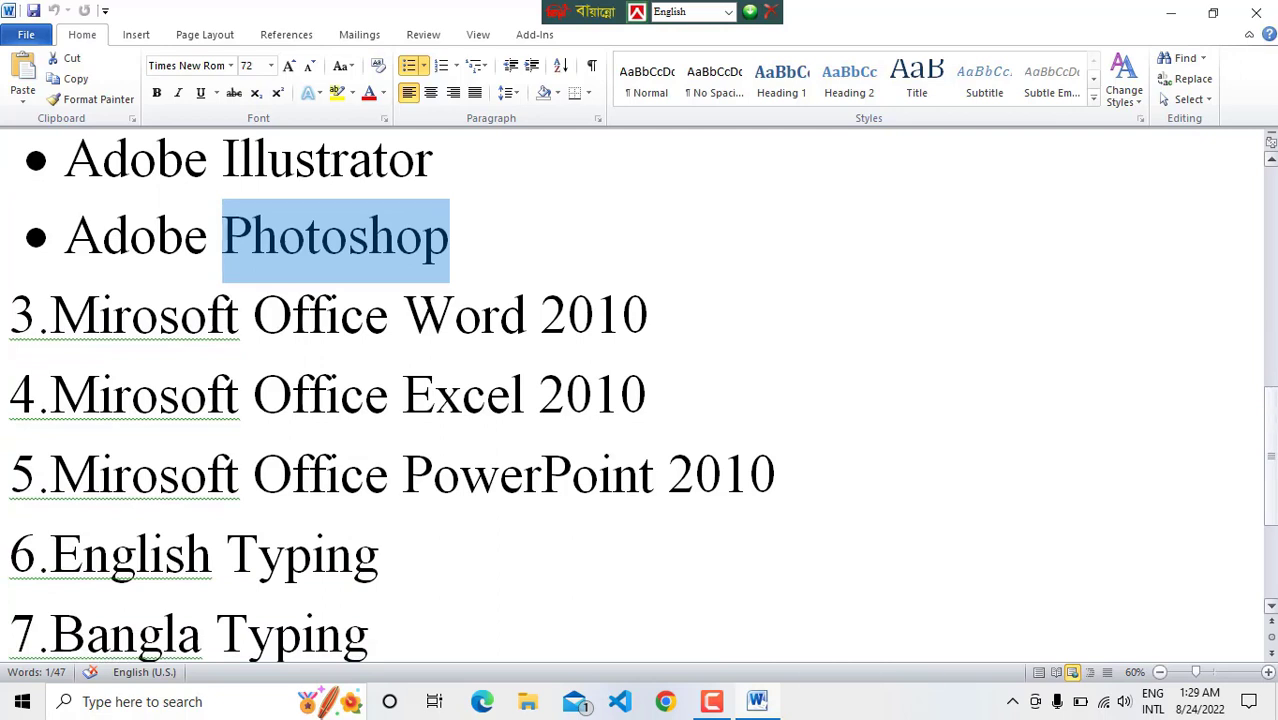
left_click_drag(1270, 417, 1267, 481)
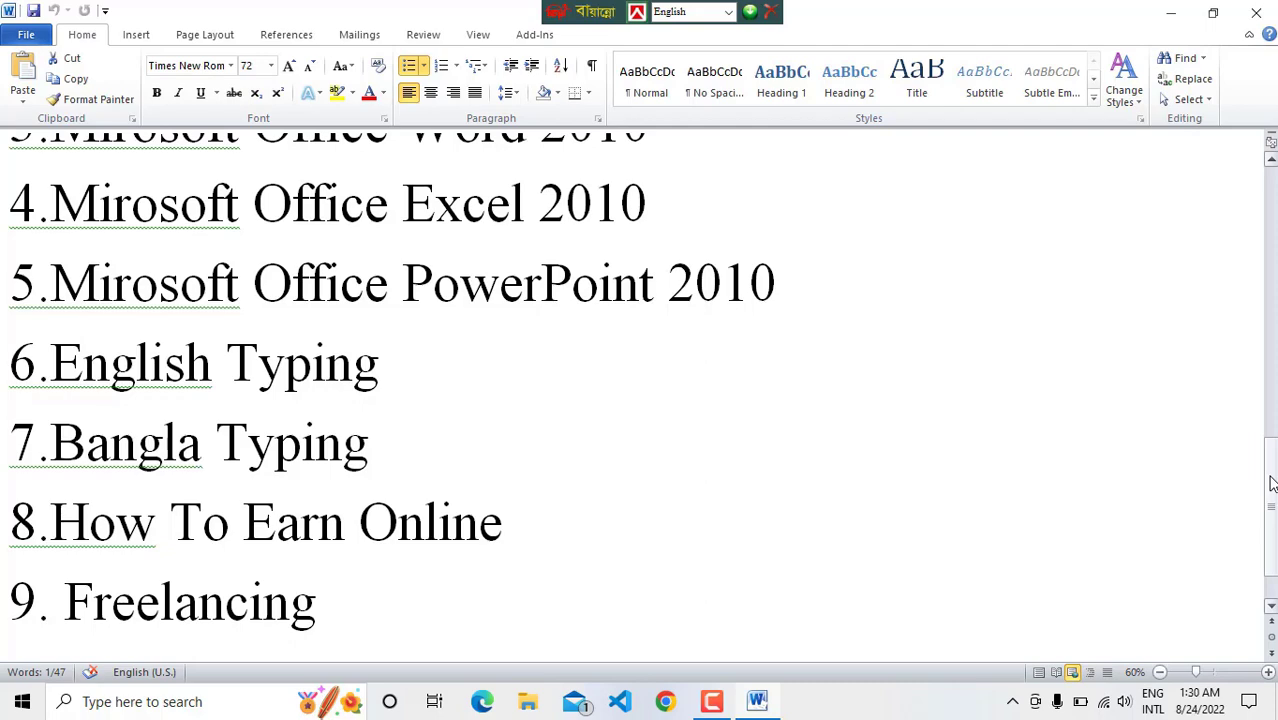
left_click_drag(1272, 484, 1244, 543)
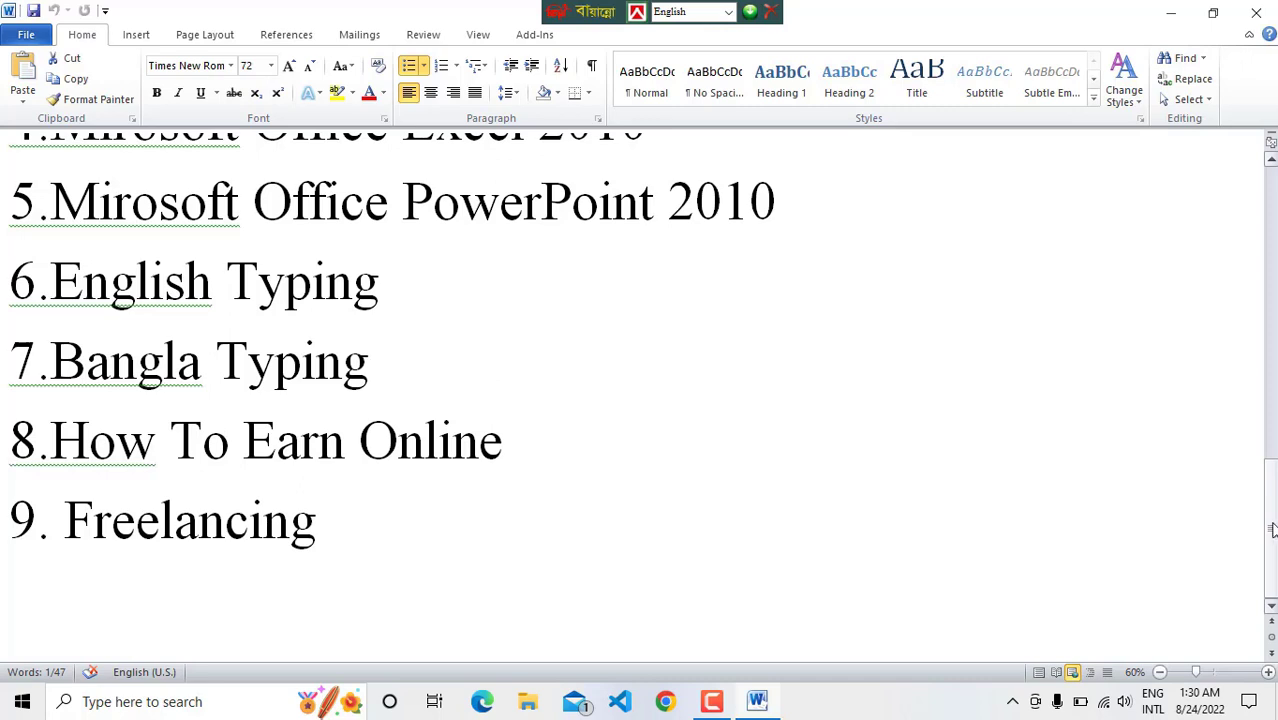
- Practise selecting the course lines from Html down past Web Development
scroll(640, 390, "up", 2)
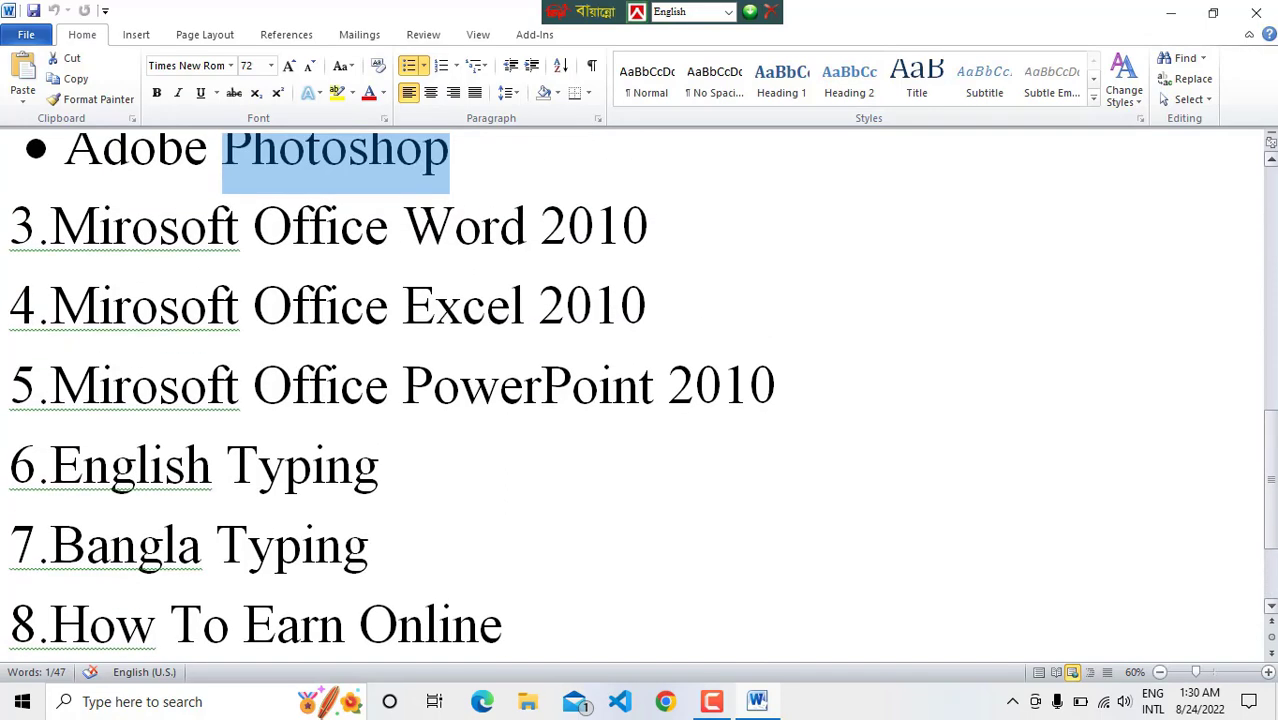
scroll(1268, 262, "up", 10)
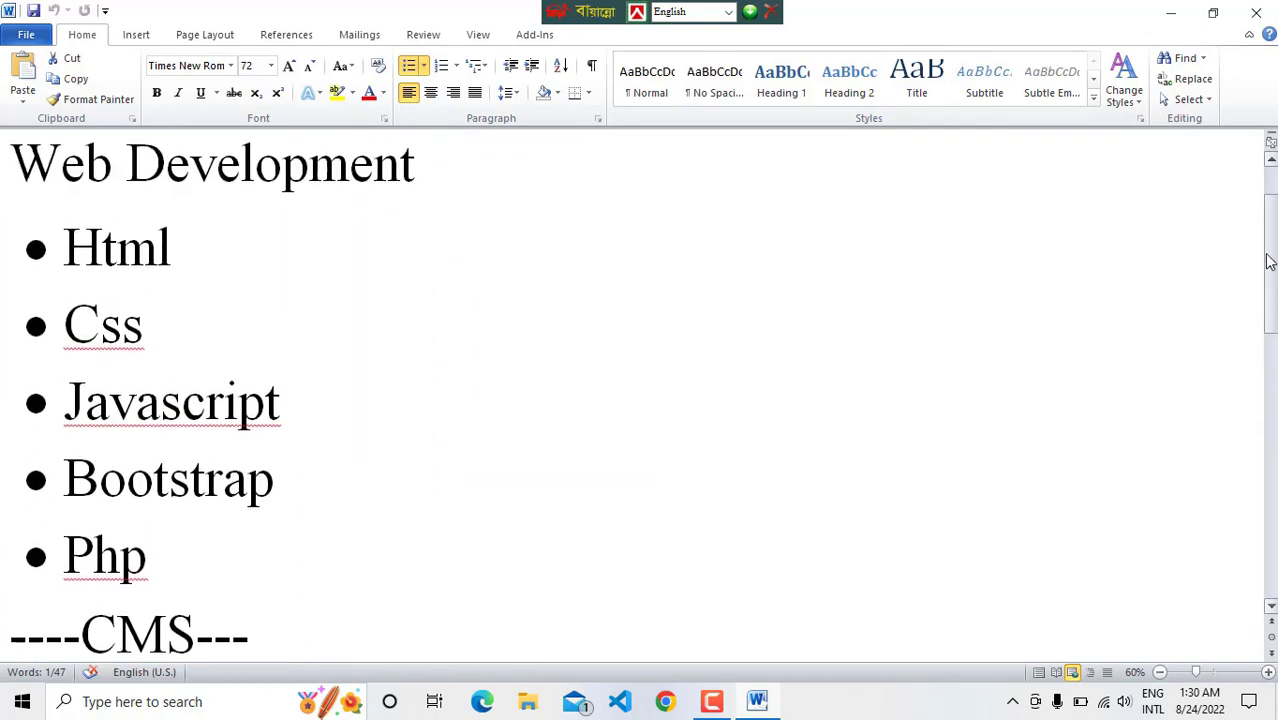
scroll(1268, 262, "up", 1)
left_click(633, 374)
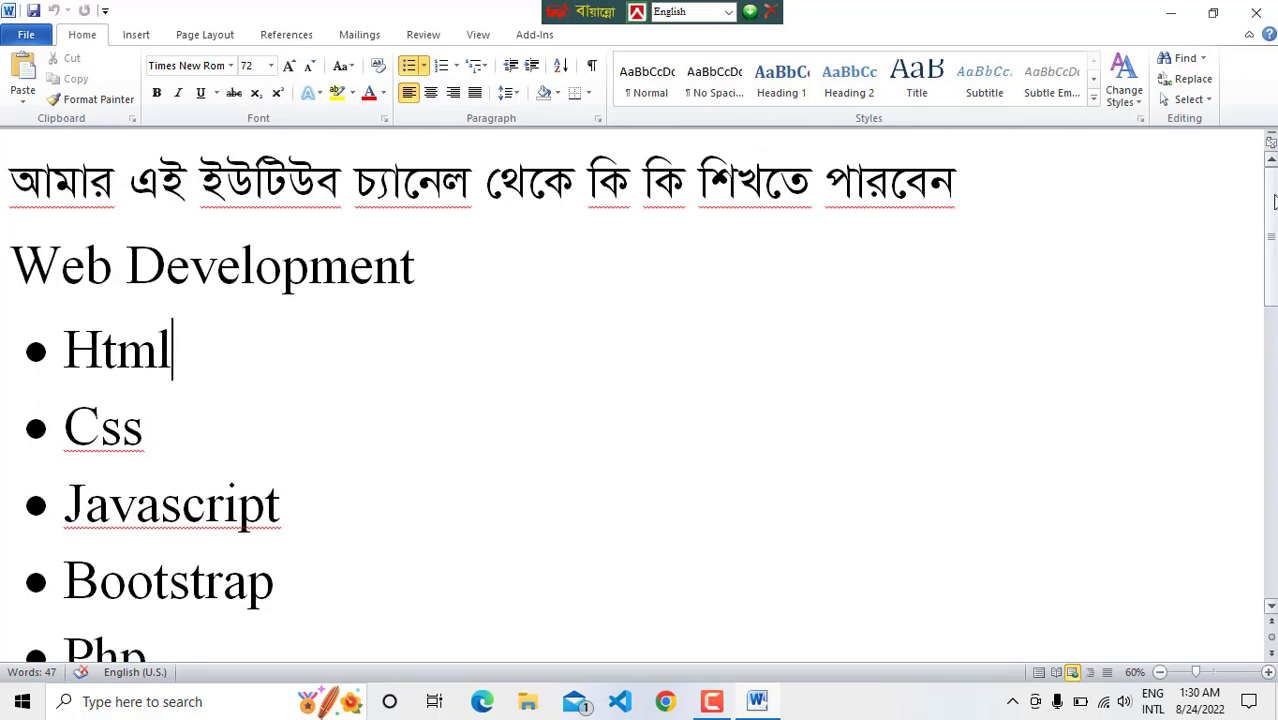
left_click(1137, 287)
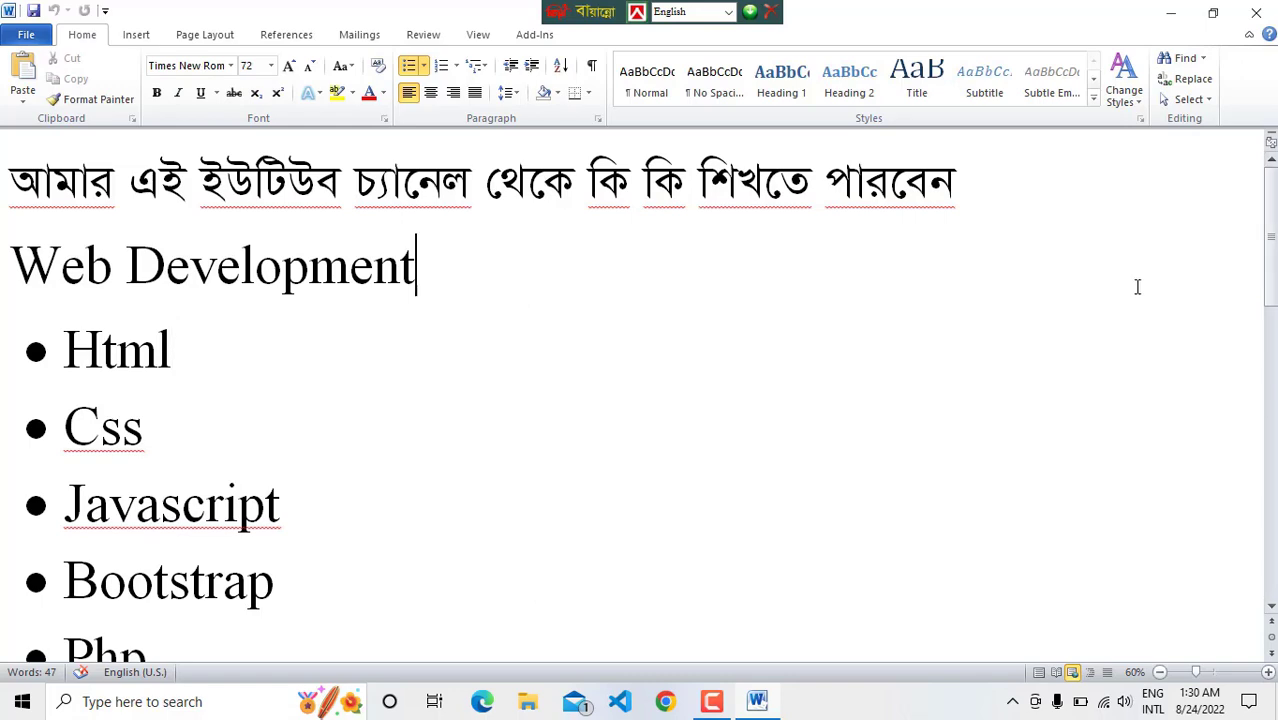
left_click_drag(1137, 287, 1258, 439)
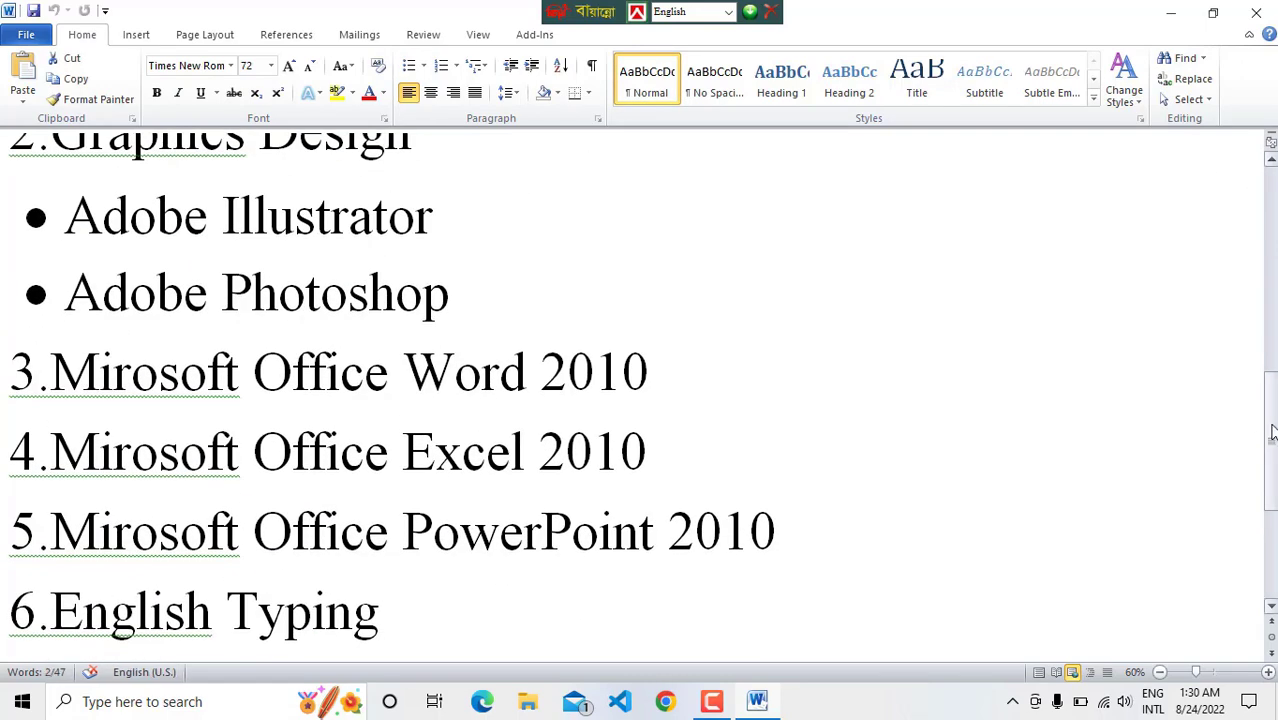
left_click_drag(1266, 440, 1266, 459)
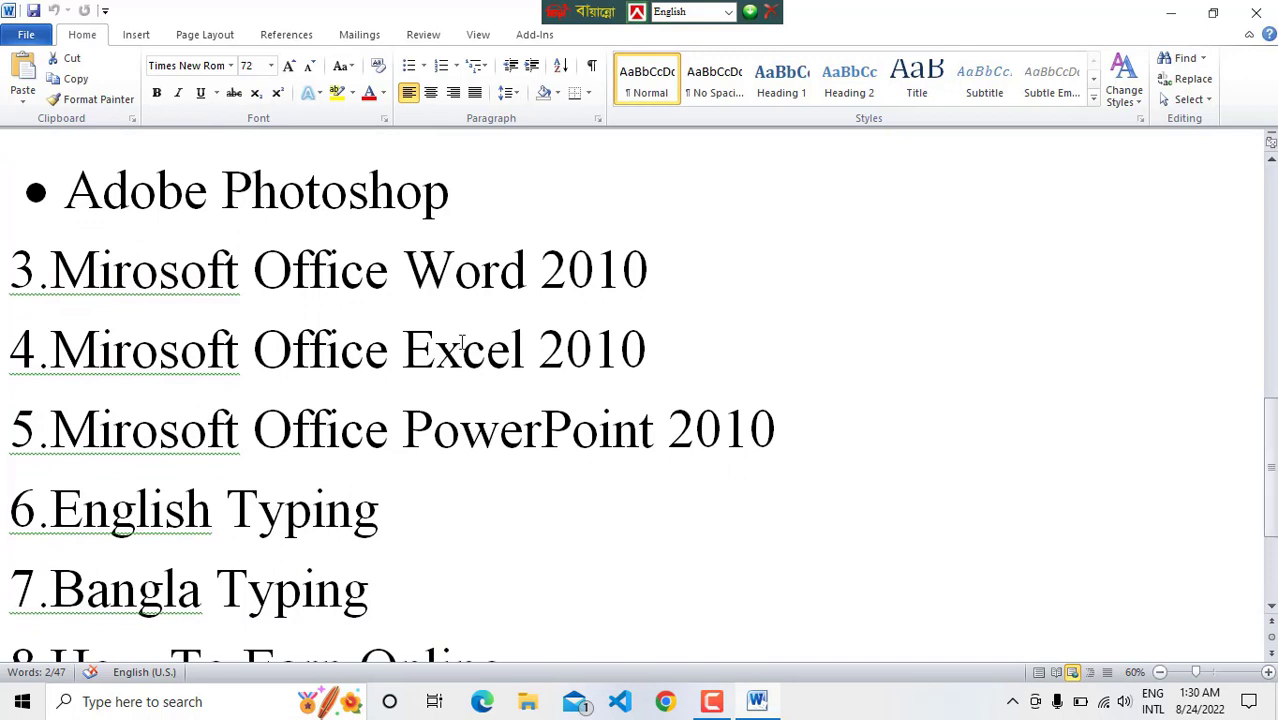
- Select the lines from Javascript to Adobe Photoshop, then close the document and exit Word
left_click_drag(50, 268, 824, 448)
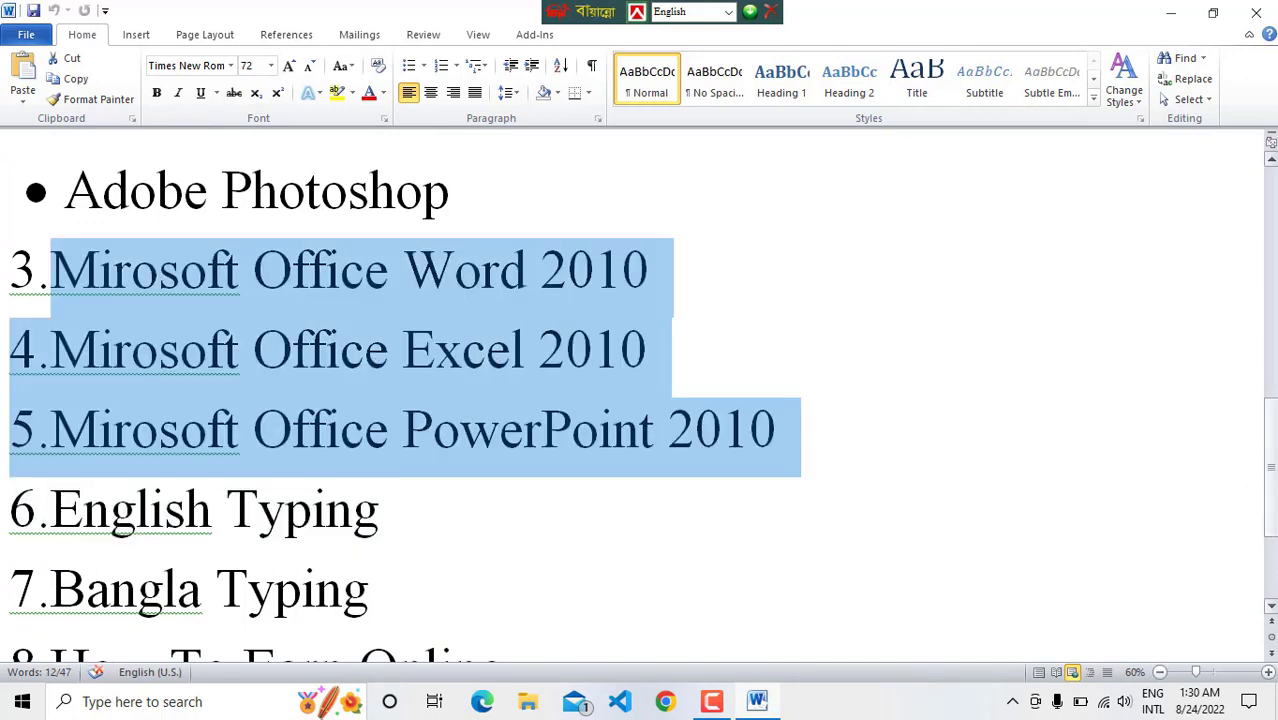
scroll(861, 274, "up", 6)
left_click(177, 249)
left_click_drag(177, 249, 558, 627)
left_click(558, 627)
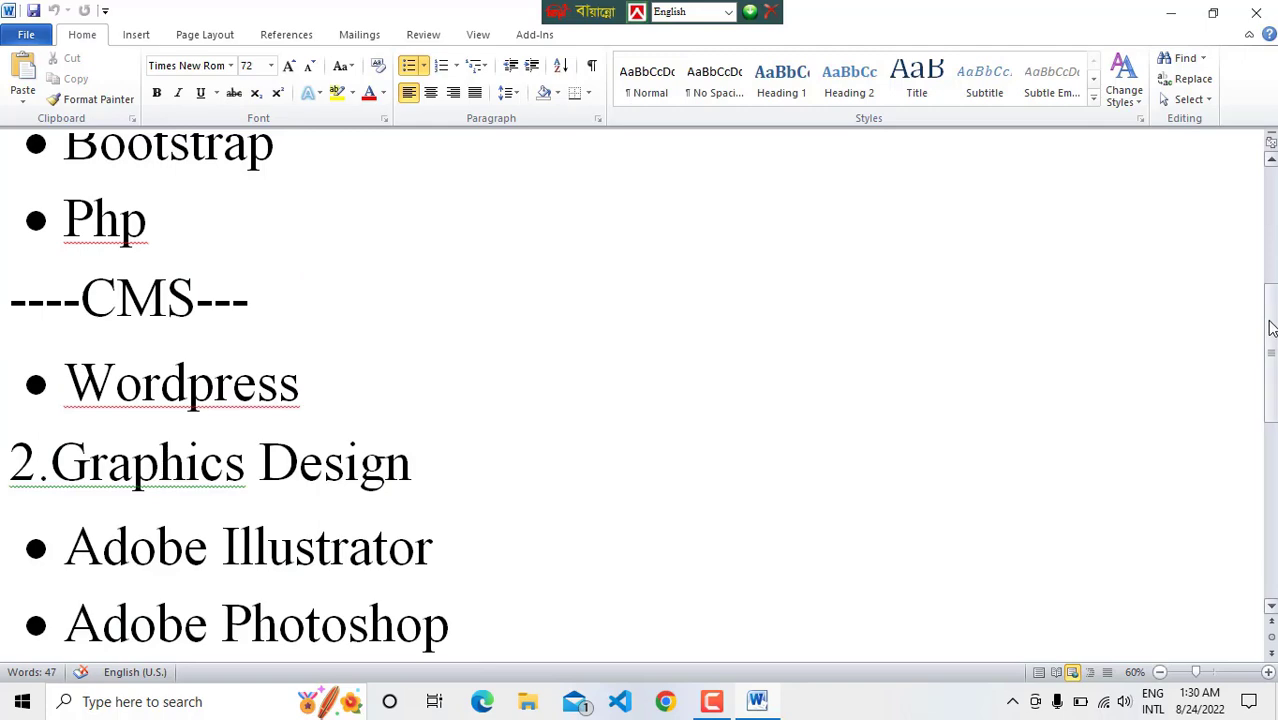
left_click_drag(1270, 325, 1255, 448)
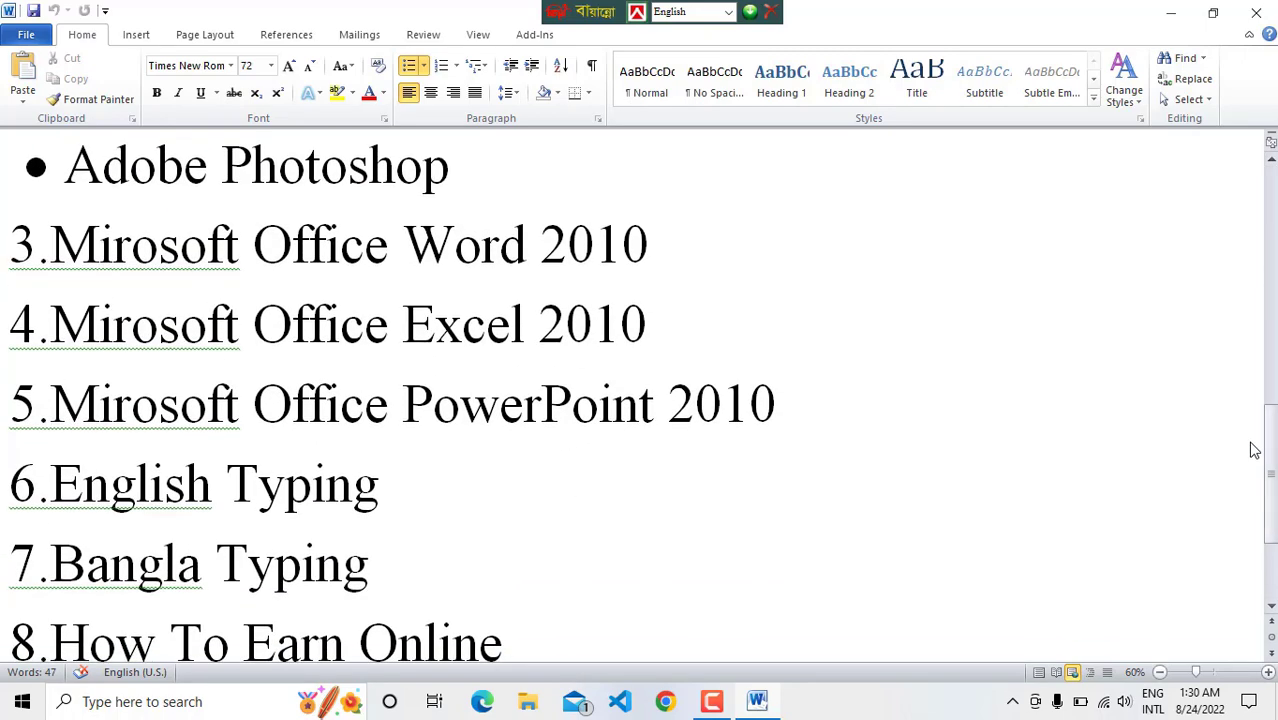
left_click(1256, 13)
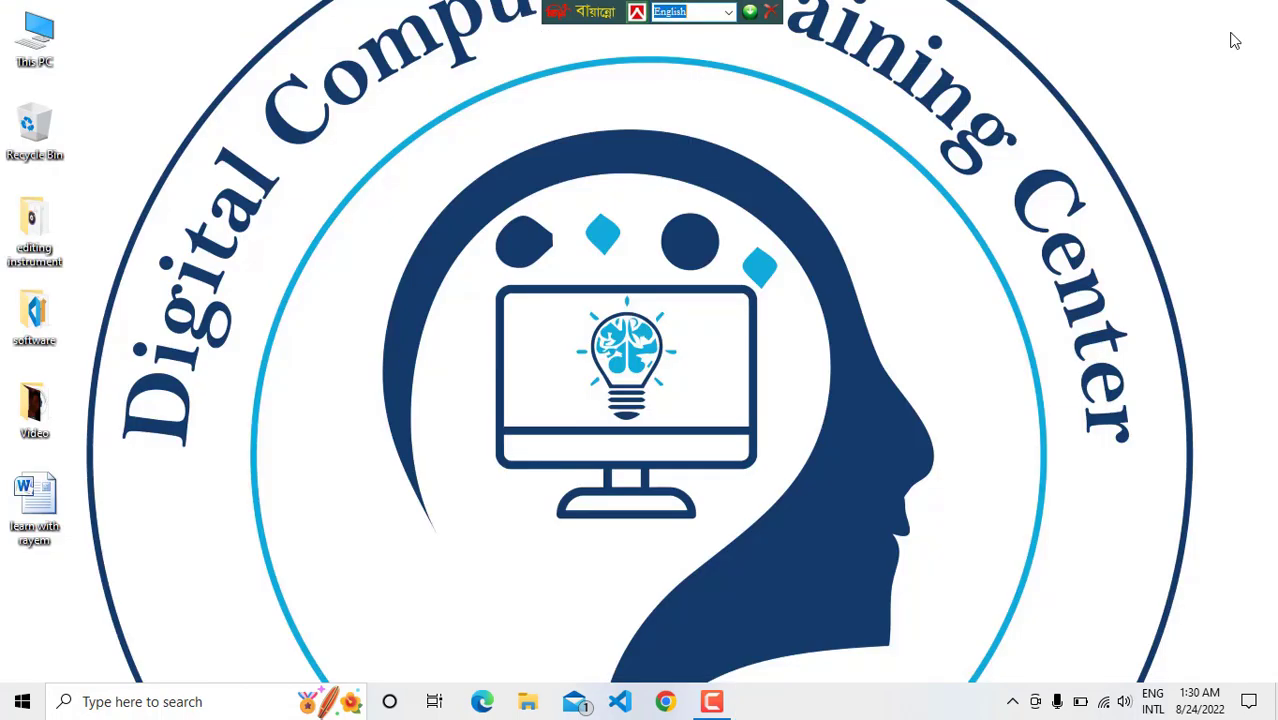
- Launch Microsoft Word 2010 by searching 'word' in the Start menu
key("super")
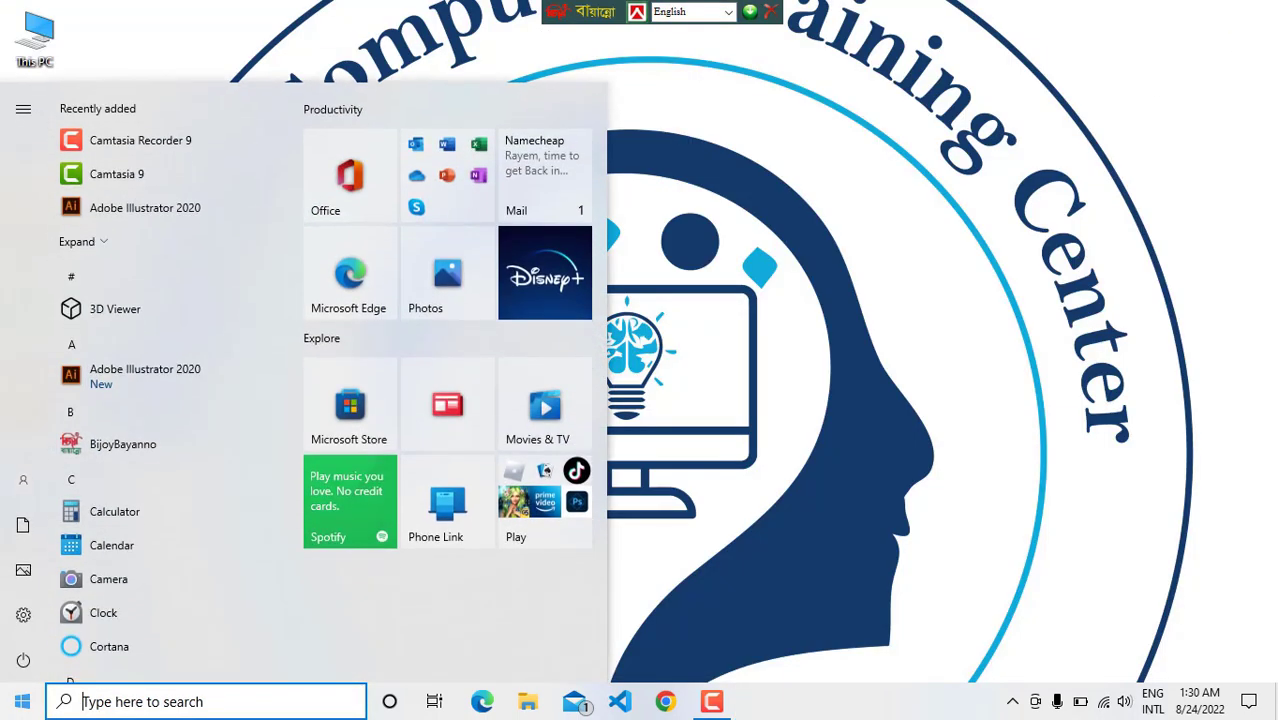
type("word")
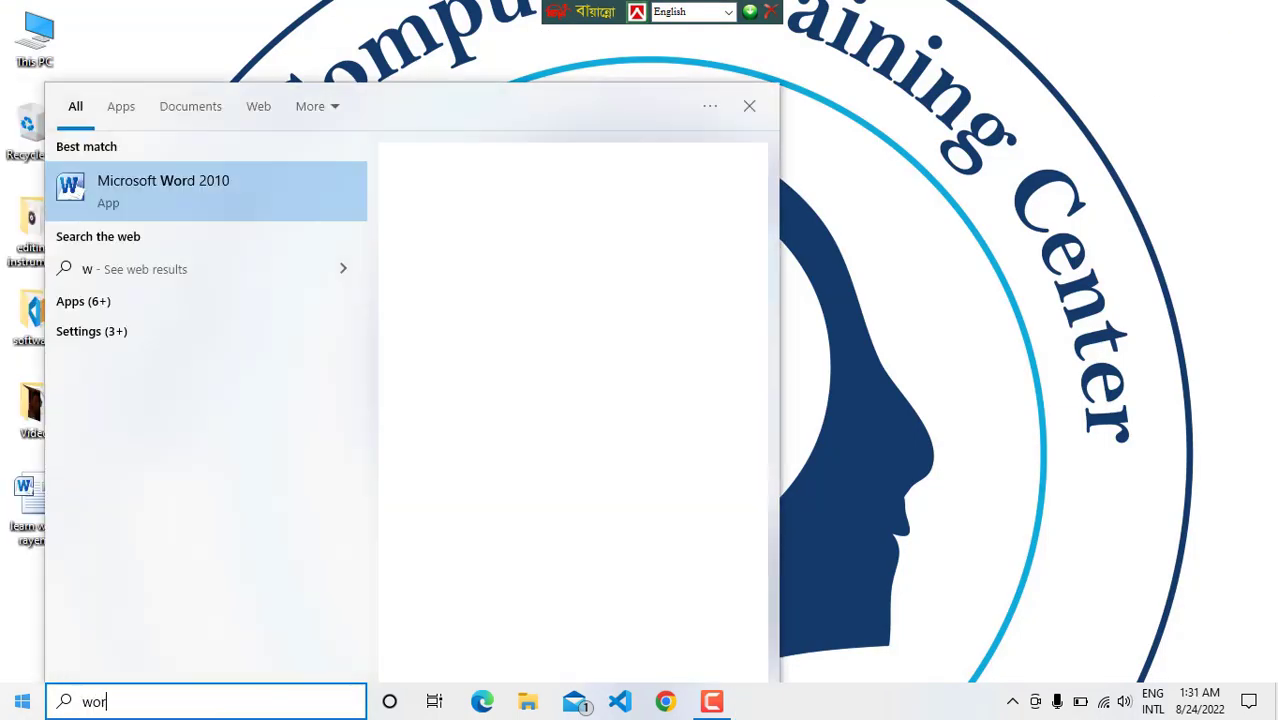
left_click(221, 176)
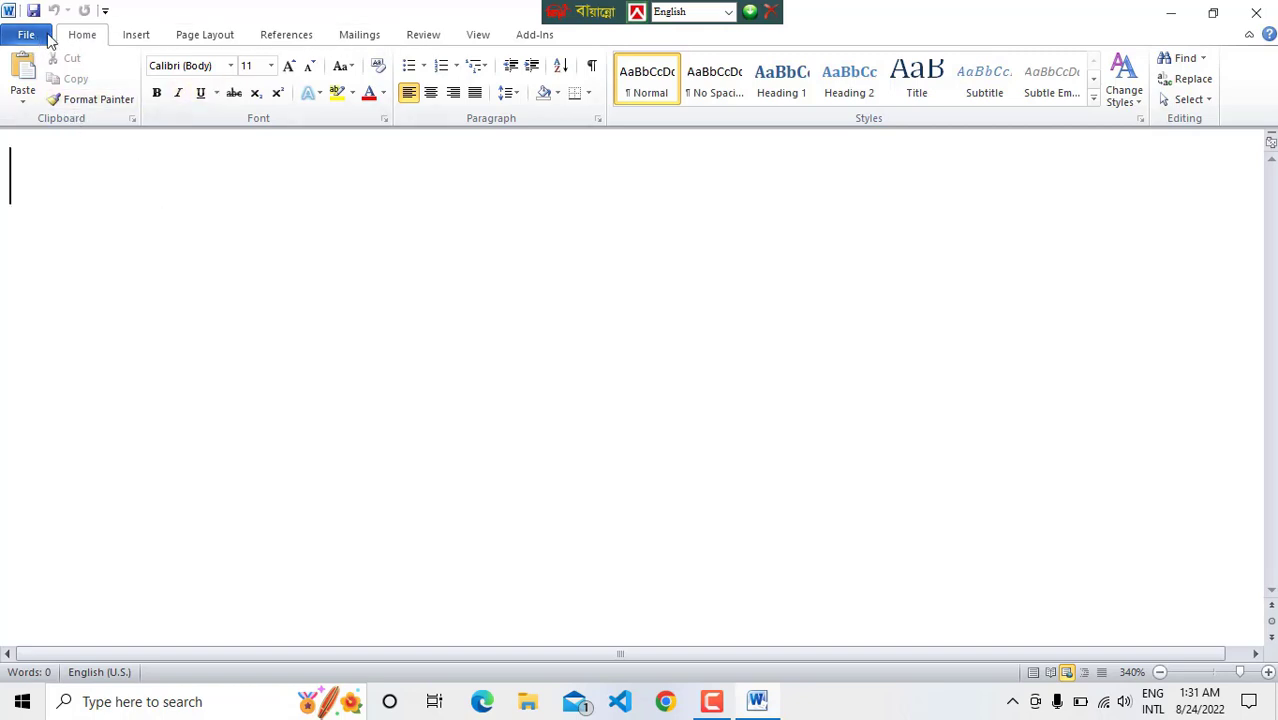
- Look over the References and Mailings tabs, then show the File backstage's recent documents
left_click(310, 40)
left_click(354, 38)
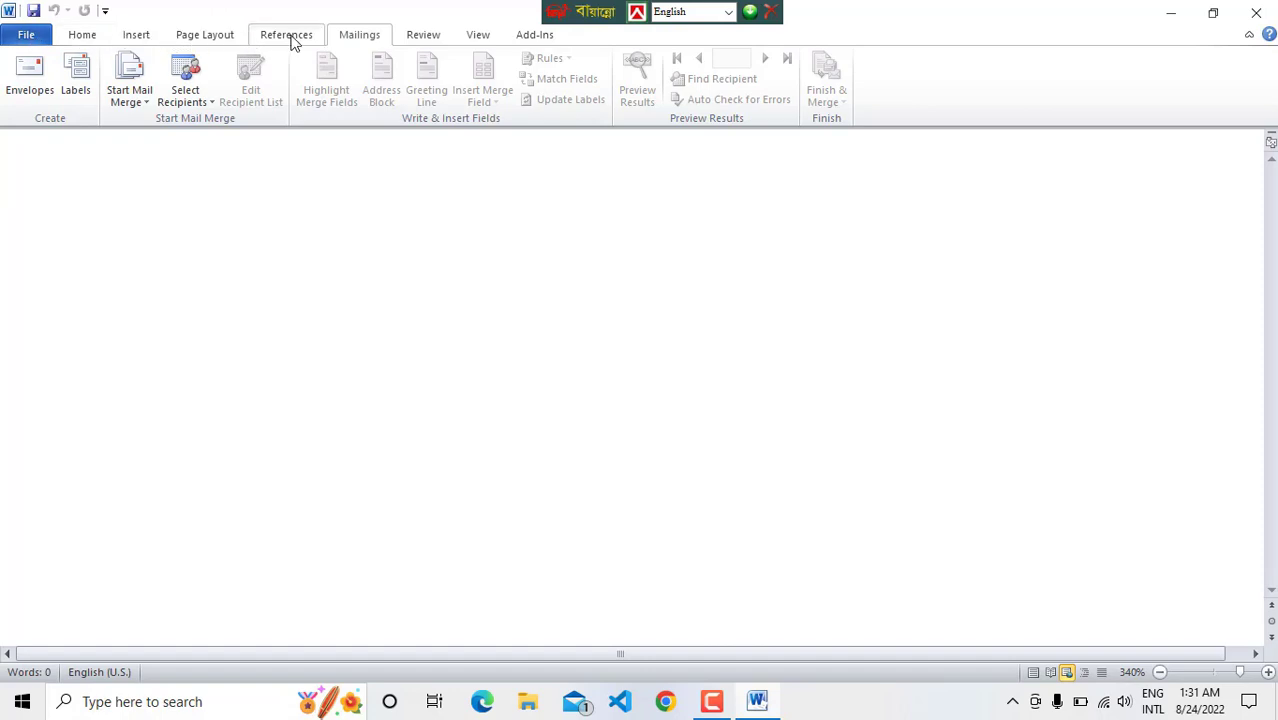
left_click(20, 36)
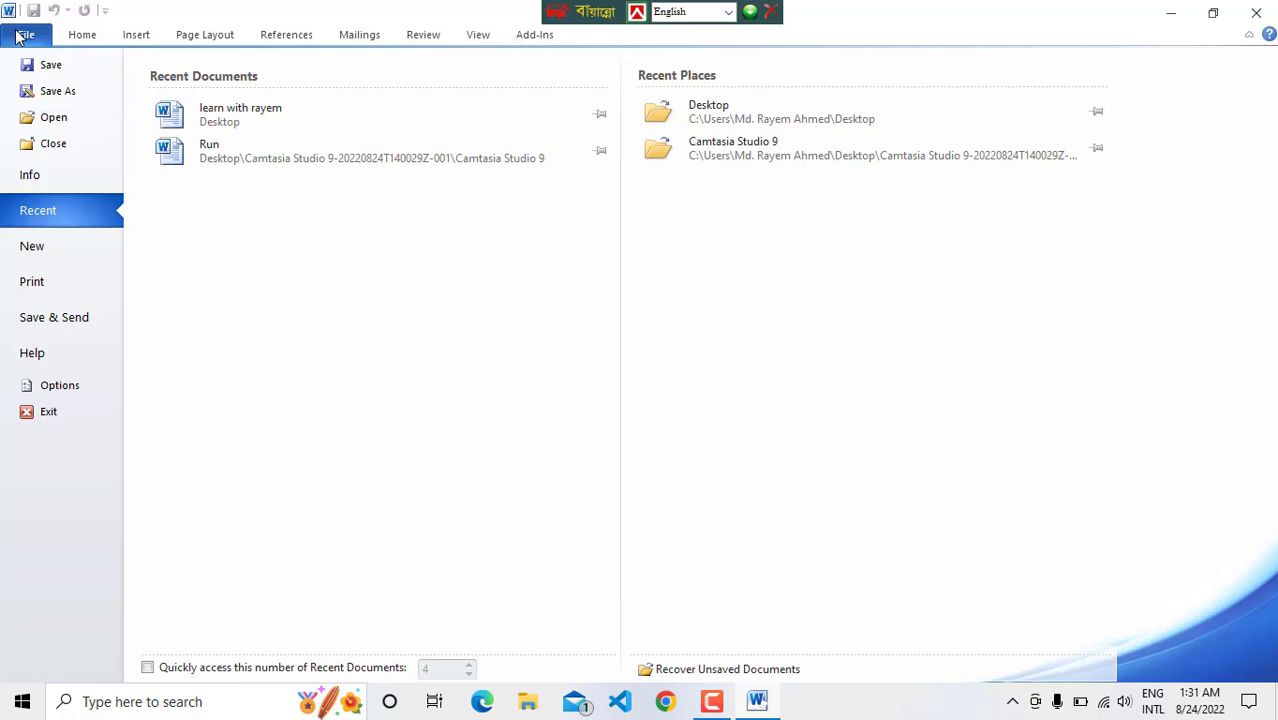
left_click(20, 36)
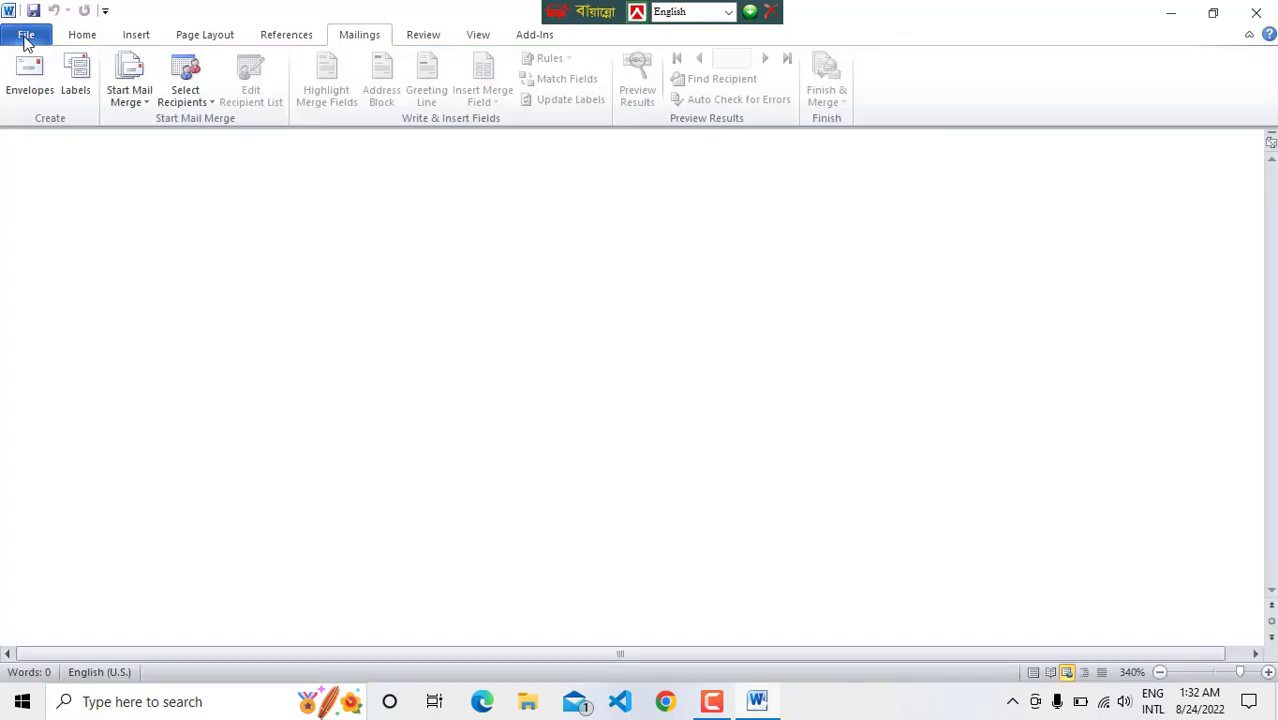
left_click(27, 36)
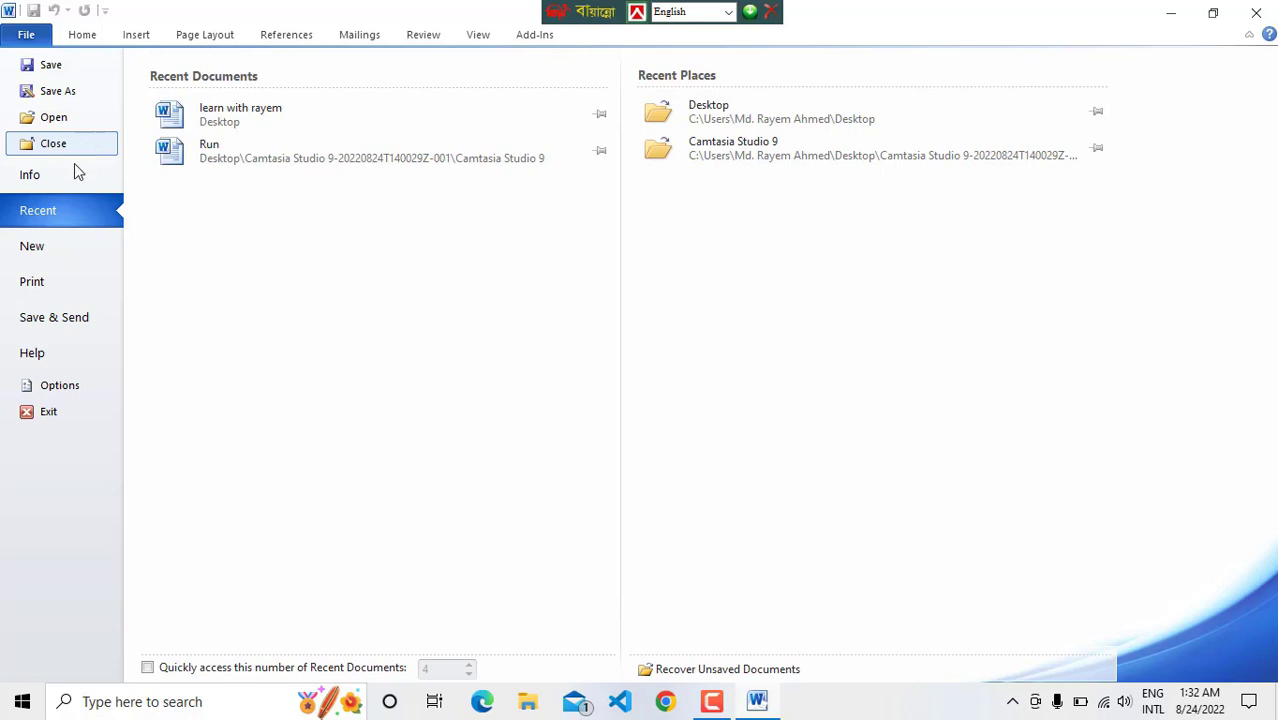
- Create a new document from the Blank document template under File > New
left_click(70, 254)
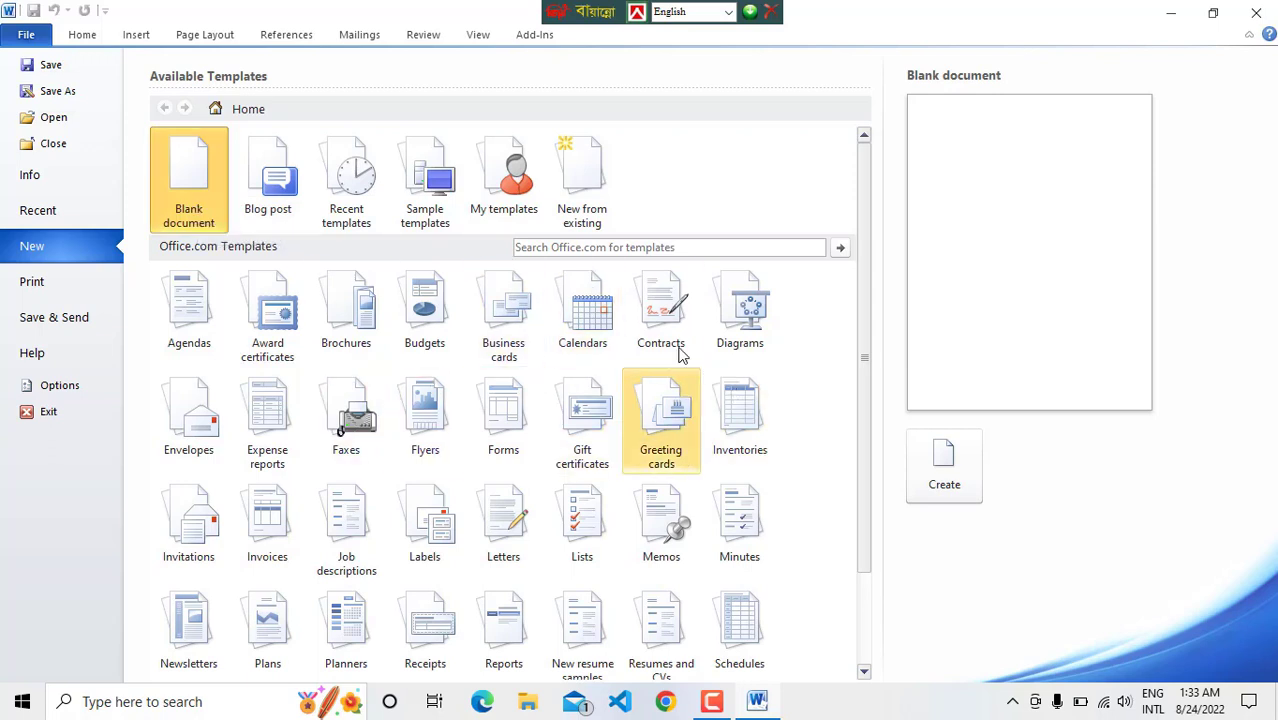
left_click(40, 40)
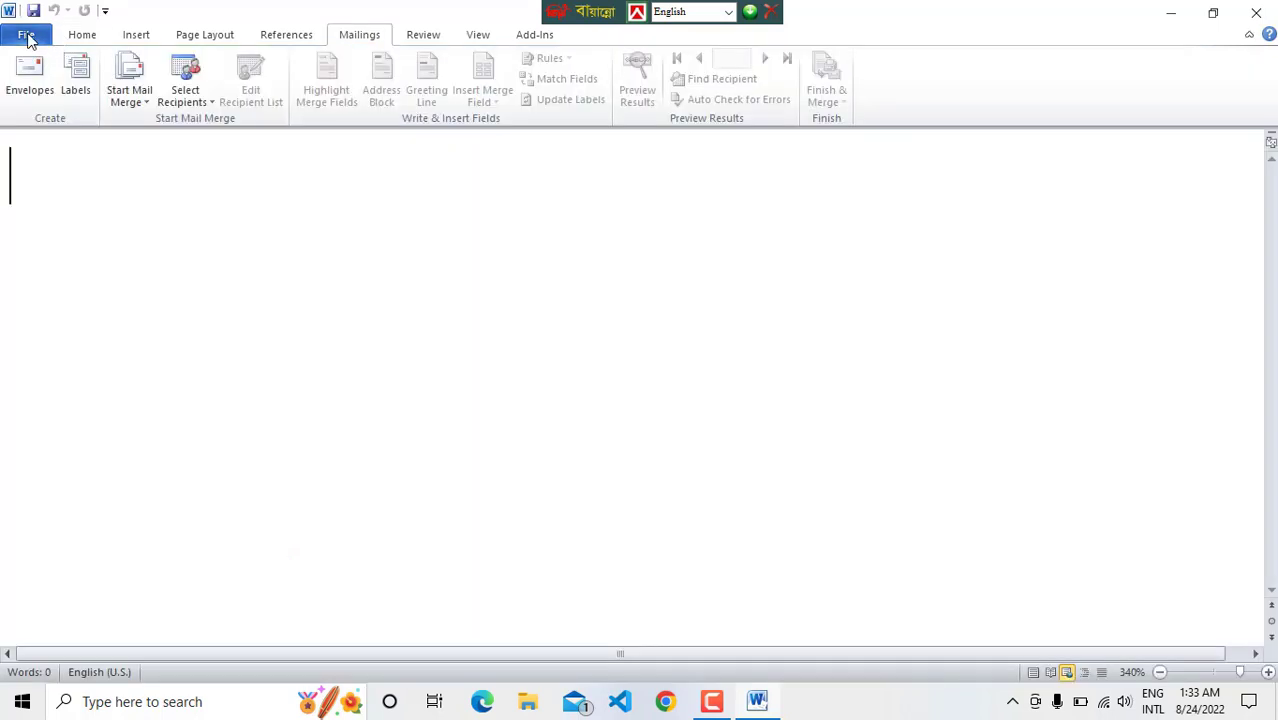
left_click(28, 38)
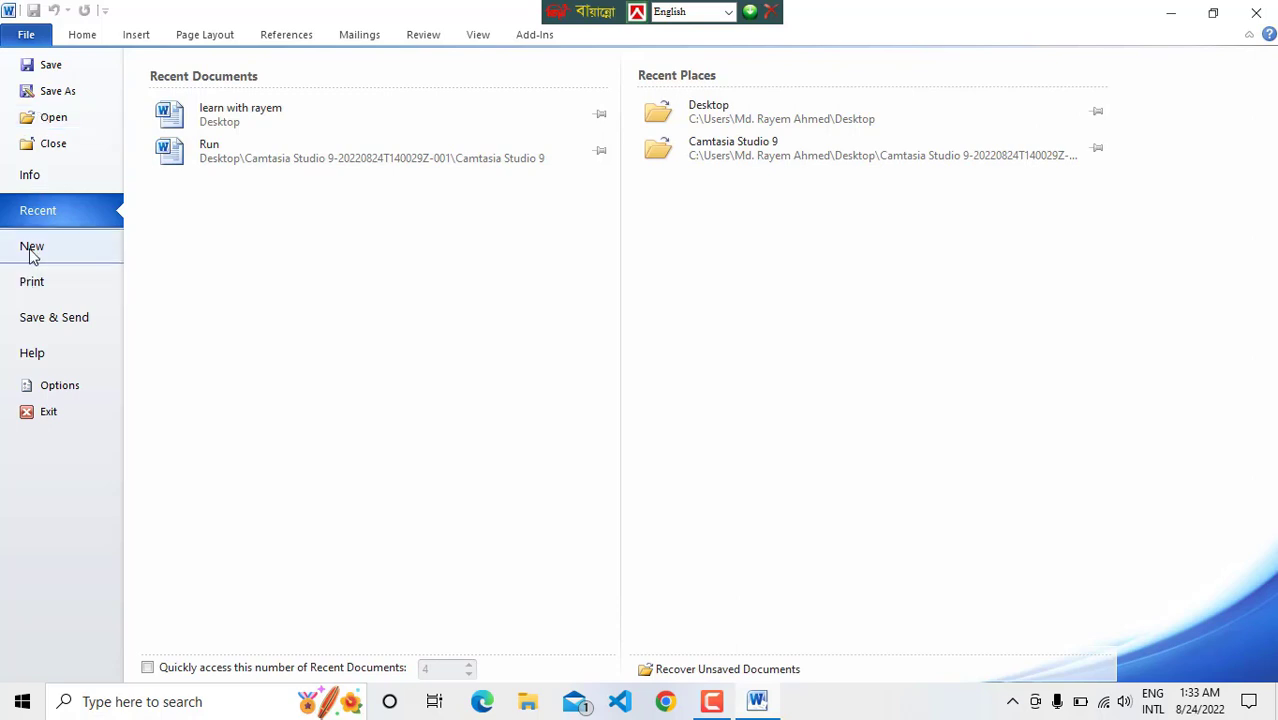
left_click(20, 34)
left_click(44, 40)
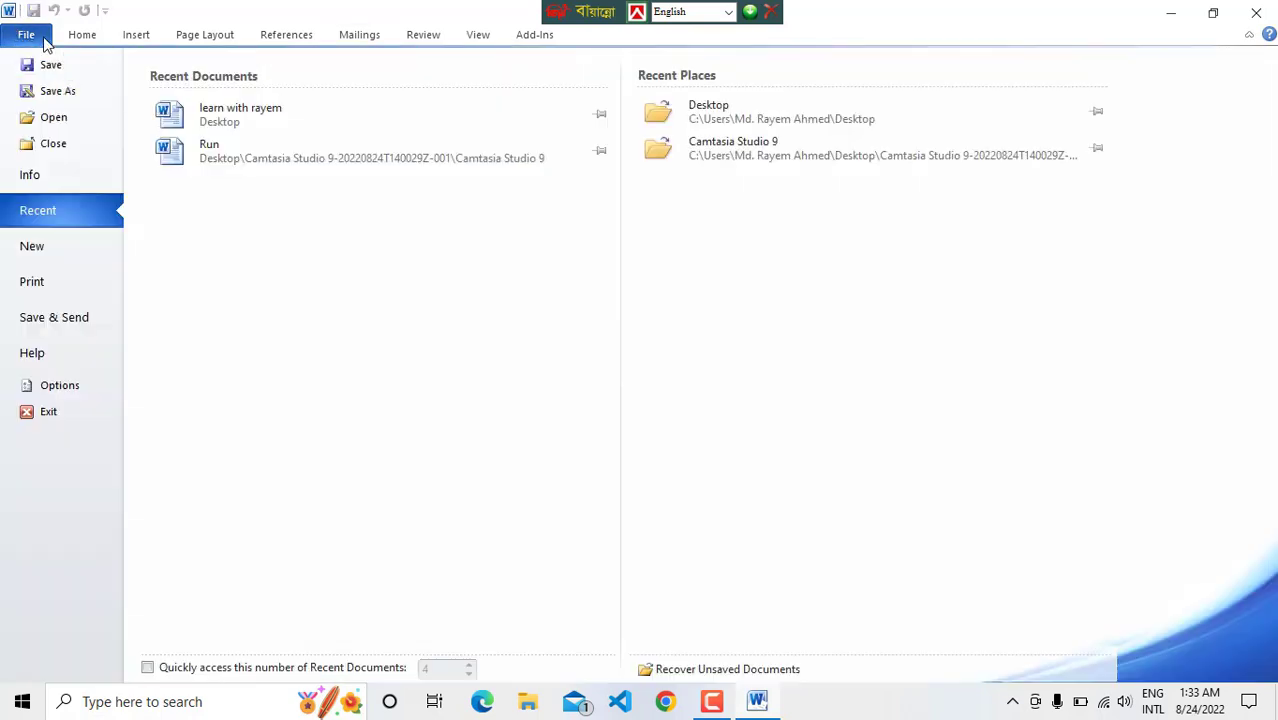
left_click(81, 258)
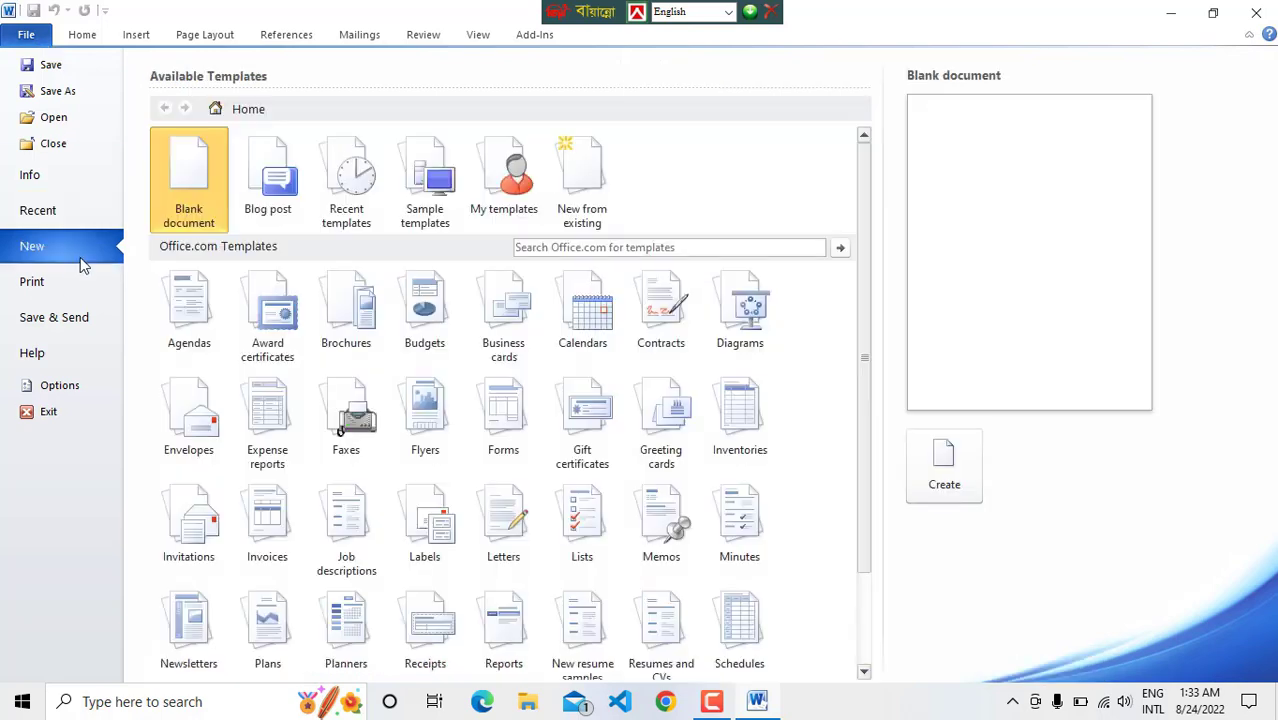
double_click(189, 160)
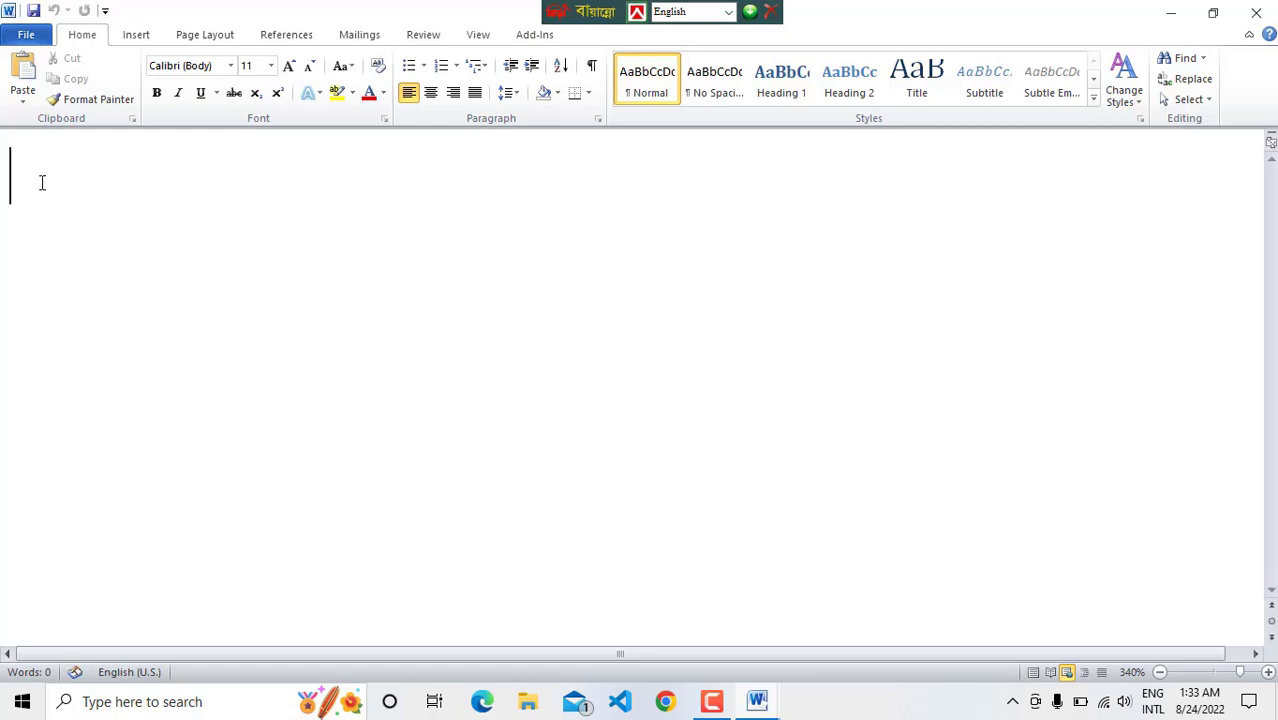
- Type test gibberish, erase it all, and type 'rayem' on the empty page
type("gdfgdlkjgjldjl")
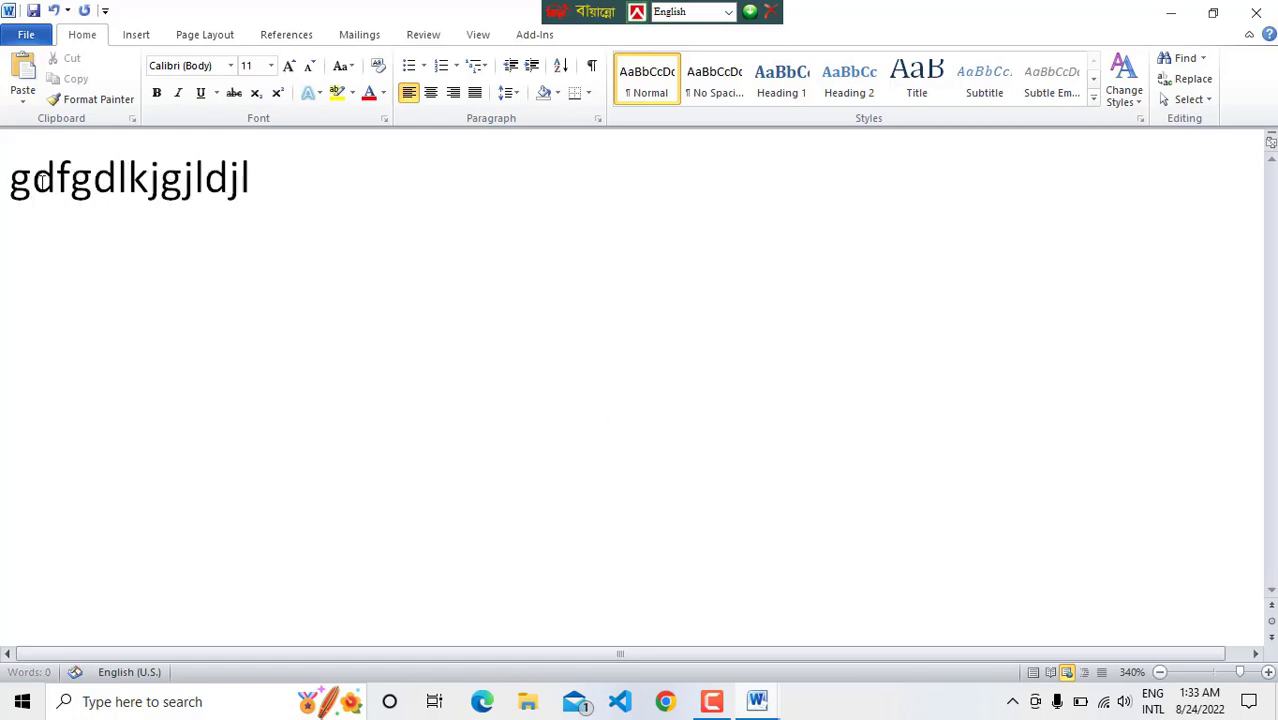
type("jdjgljgdlagjlgfdjgdlj")
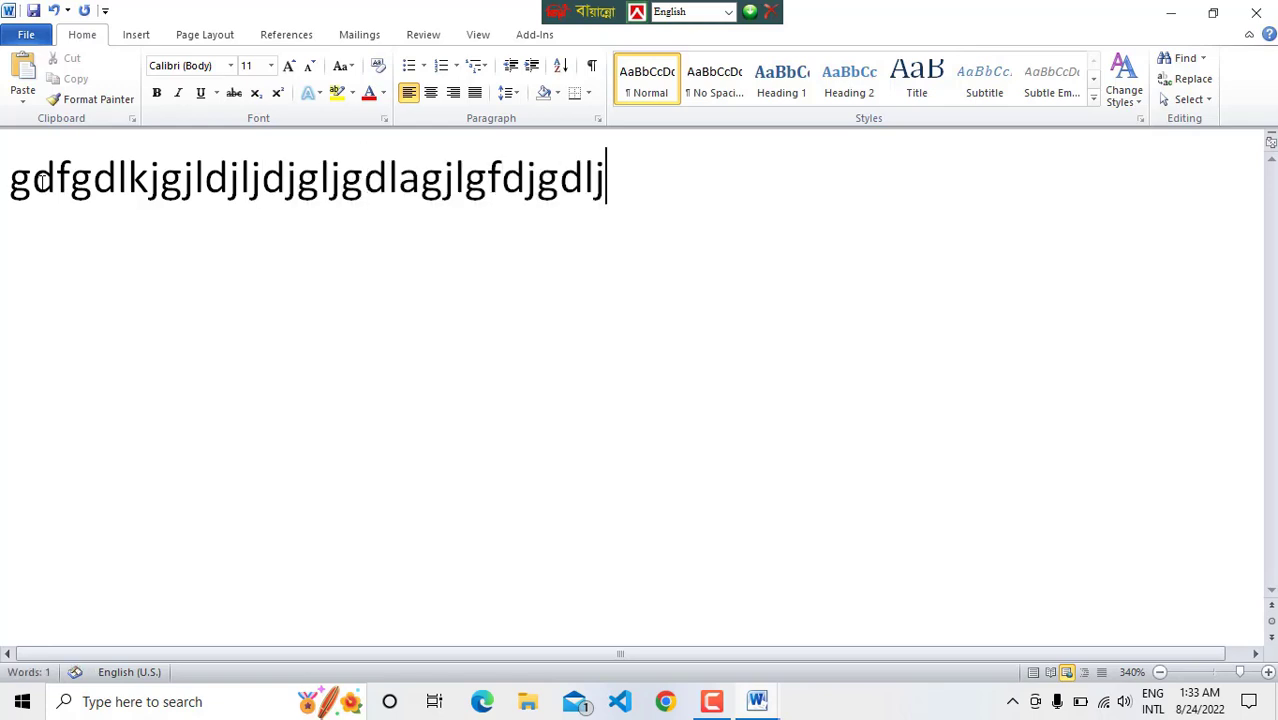
key("ctrl+a")
key("BackSpace")
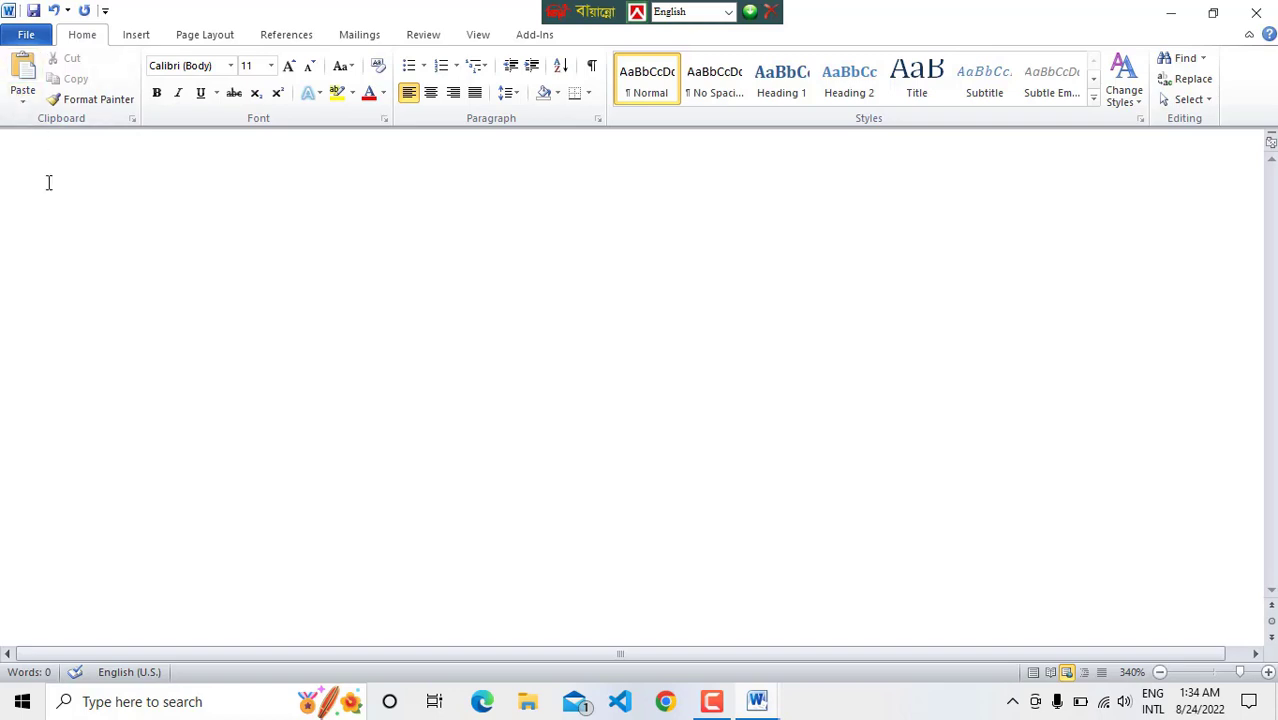
type("rayem")
- Copy 'rayem', paste it on a new line below, then undo that paste
left_click_drag(151, 192, 14, 198)
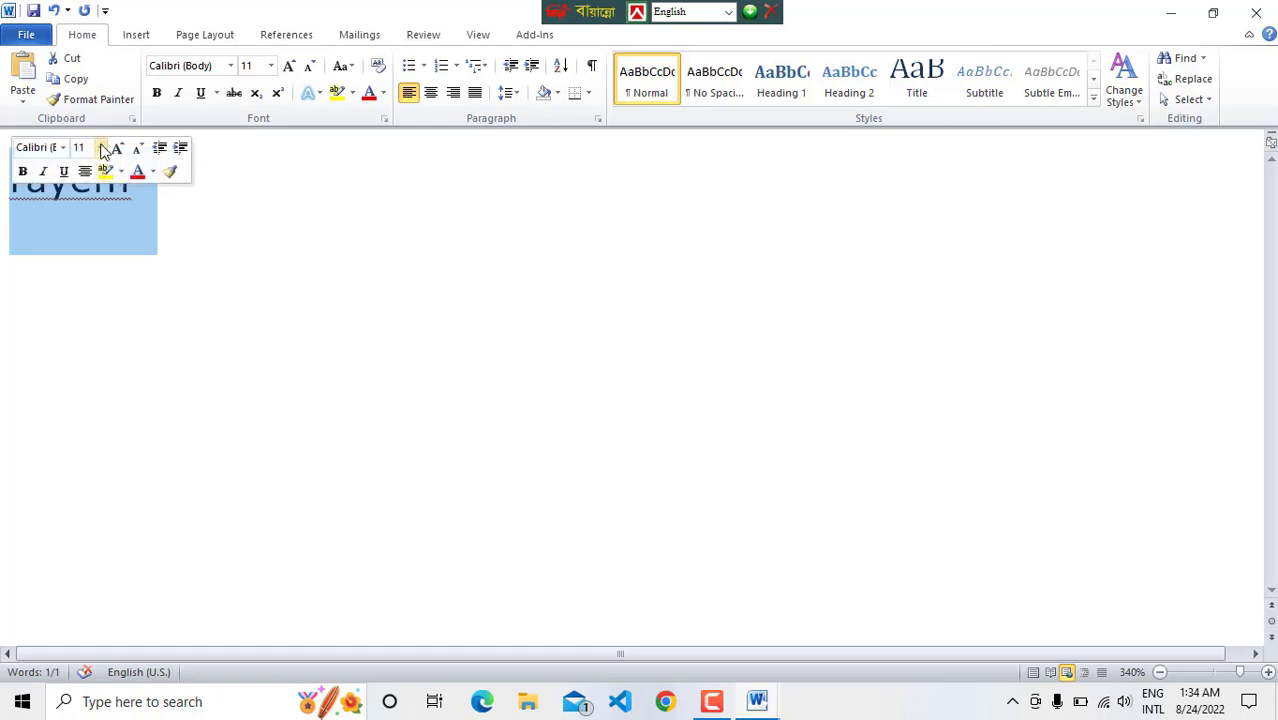
left_click(85, 84)
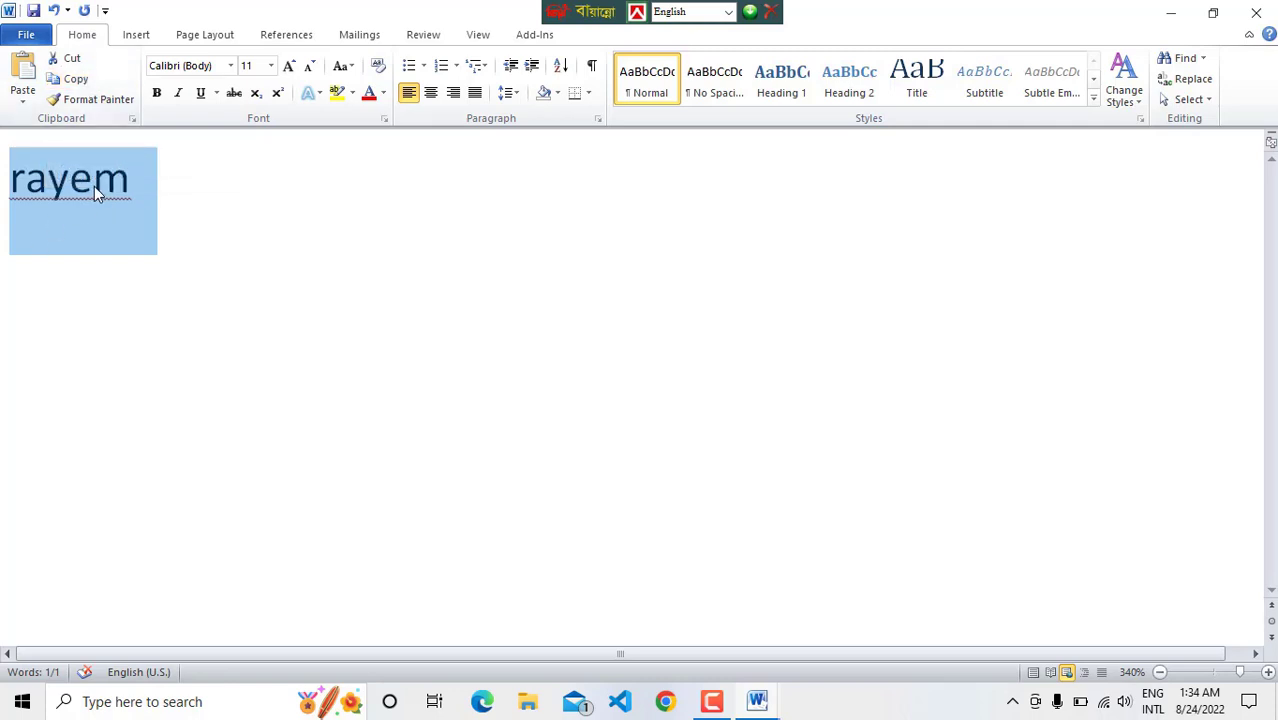
left_click(149, 184)
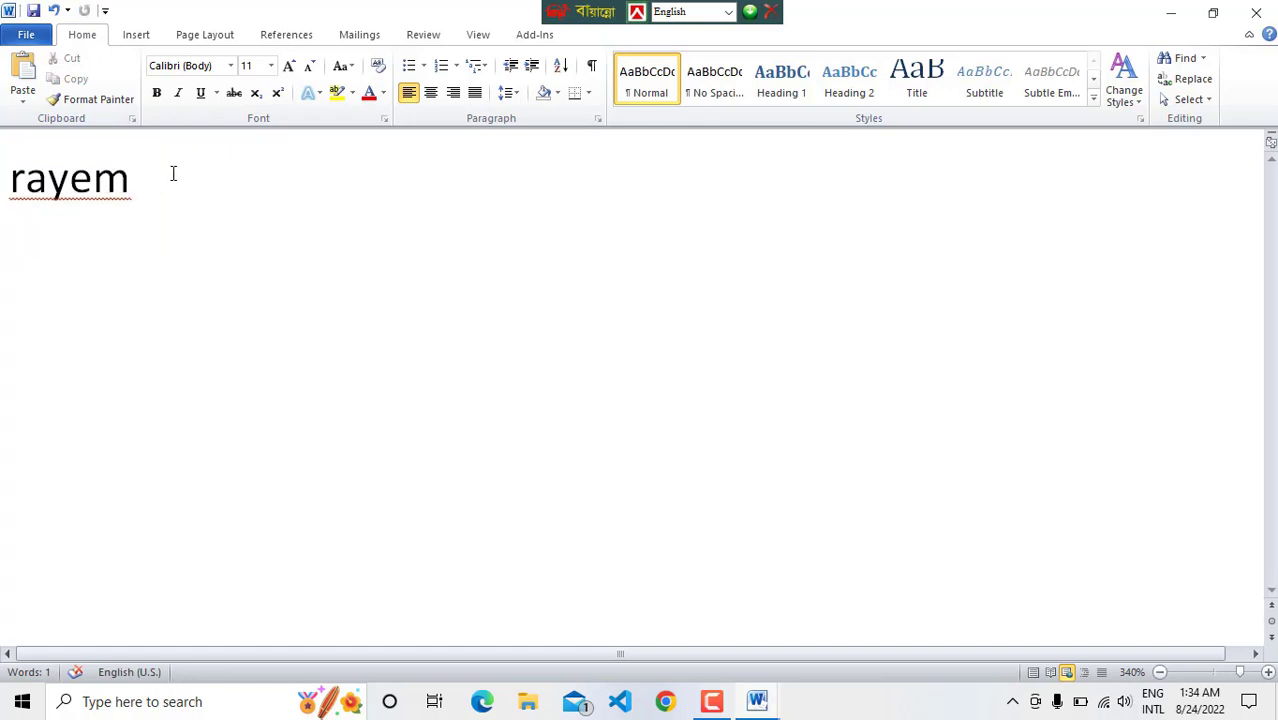
key("Return")
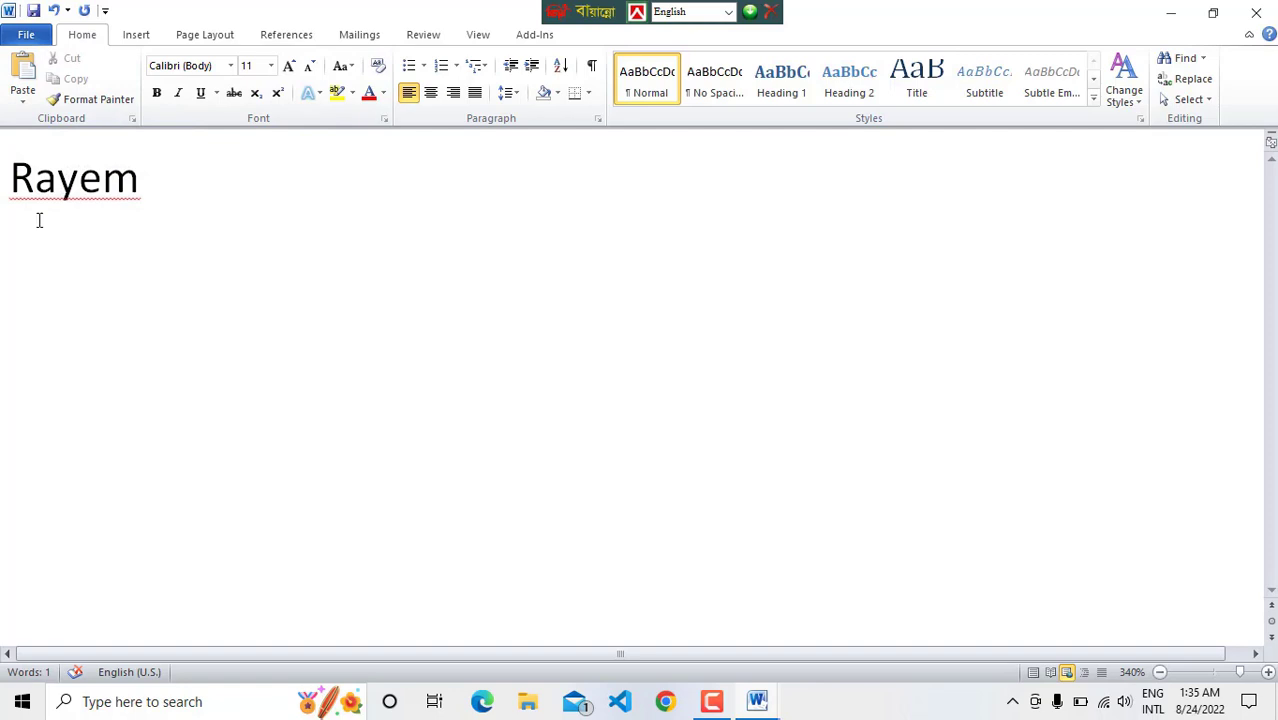
left_click(22, 78)
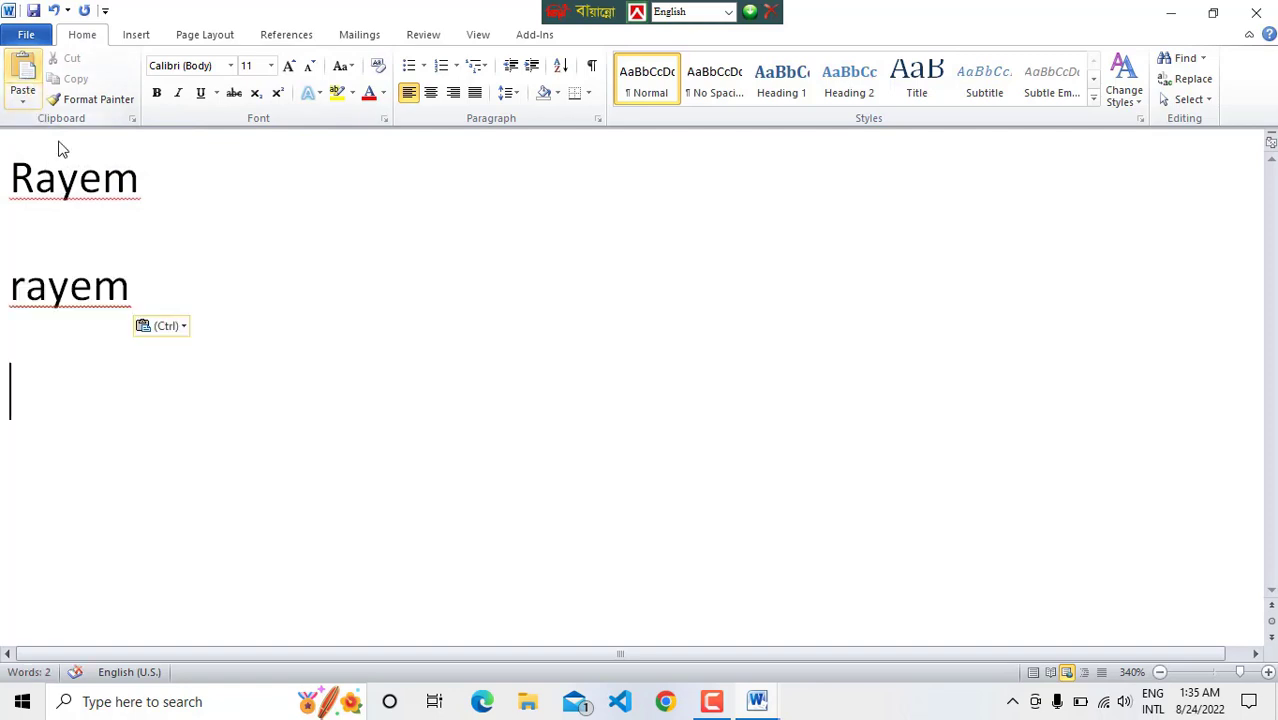
left_click(121, 276)
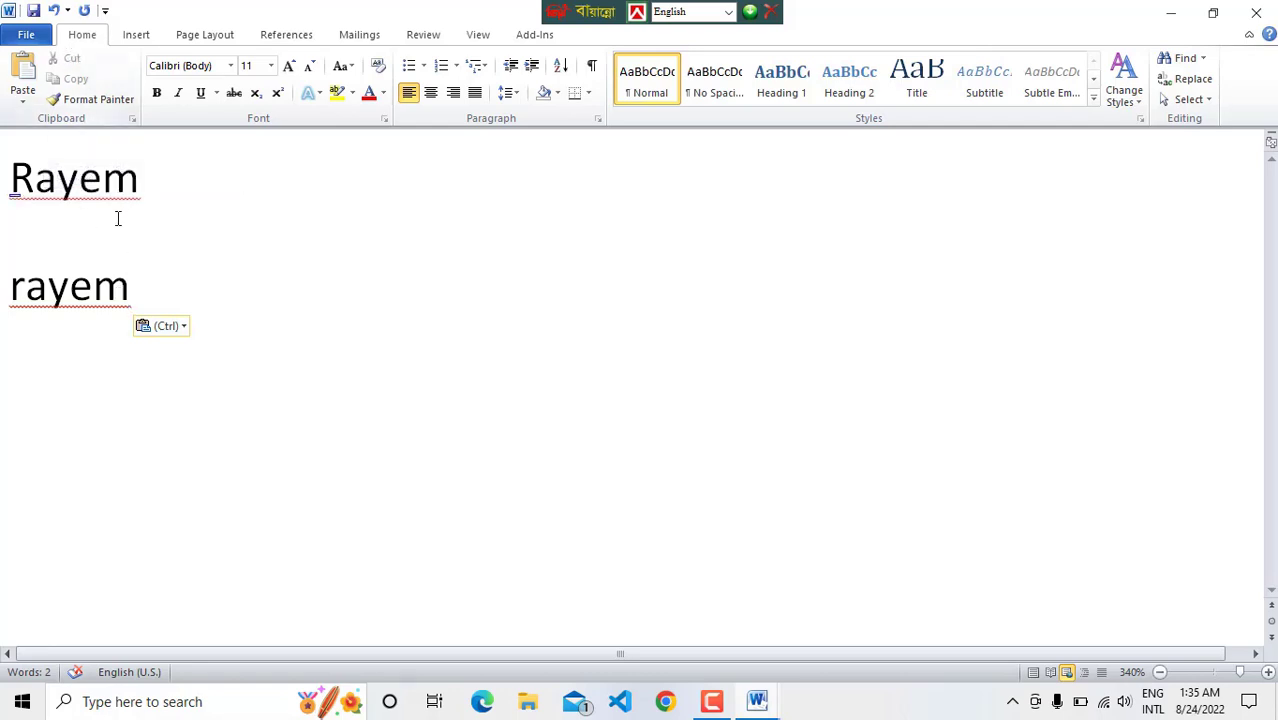
key("ctrl+z")
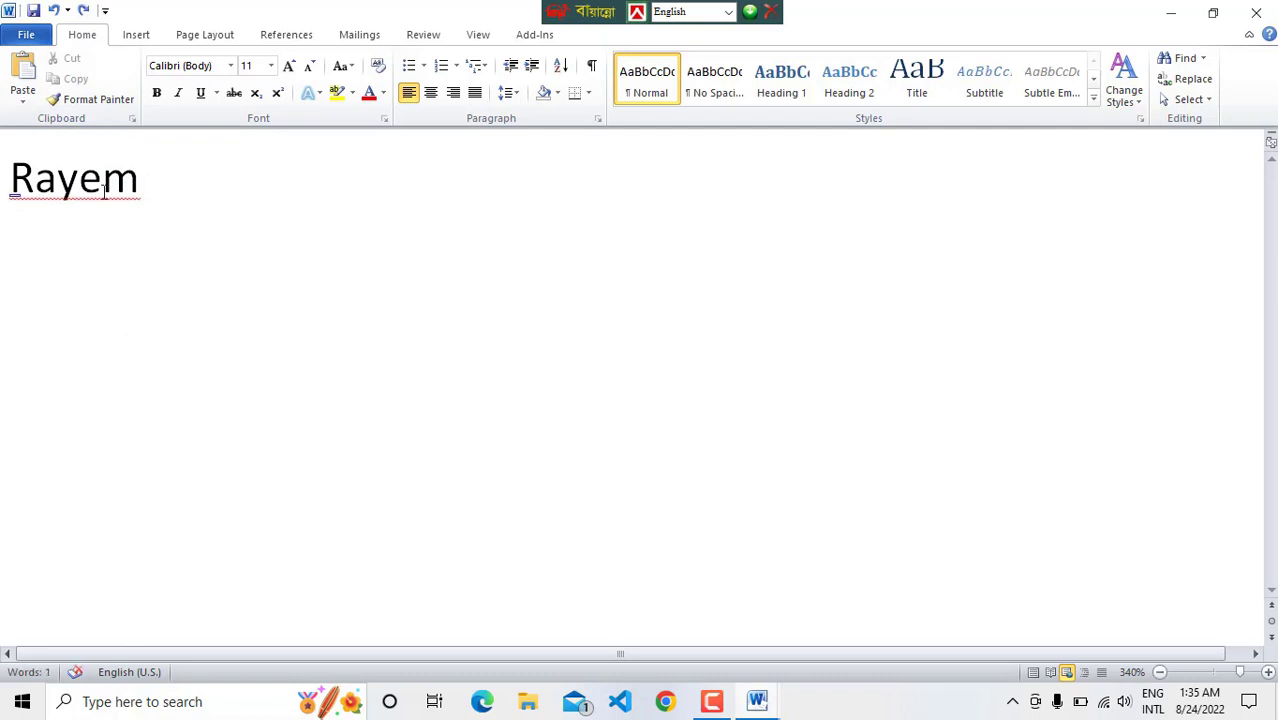
- Type 'ahmed' after Rayem, cut it out, and start a new line below
triple_click(103, 192)
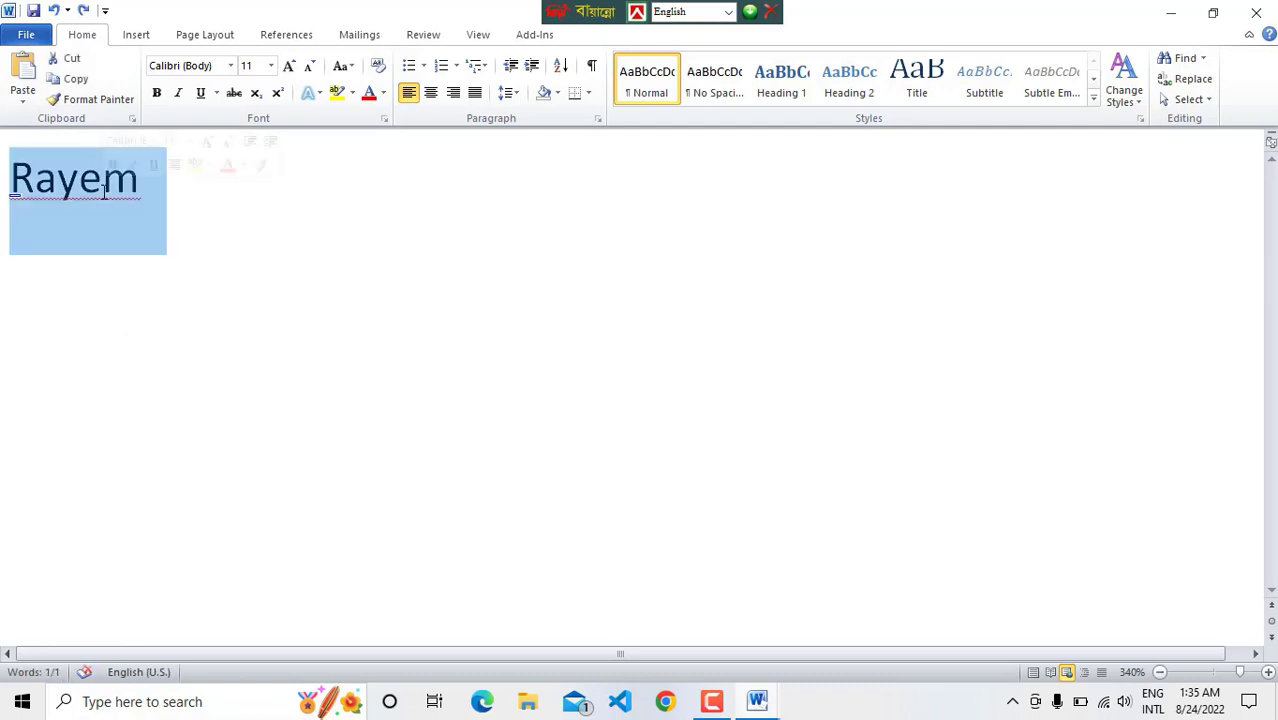
left_click(160, 193)
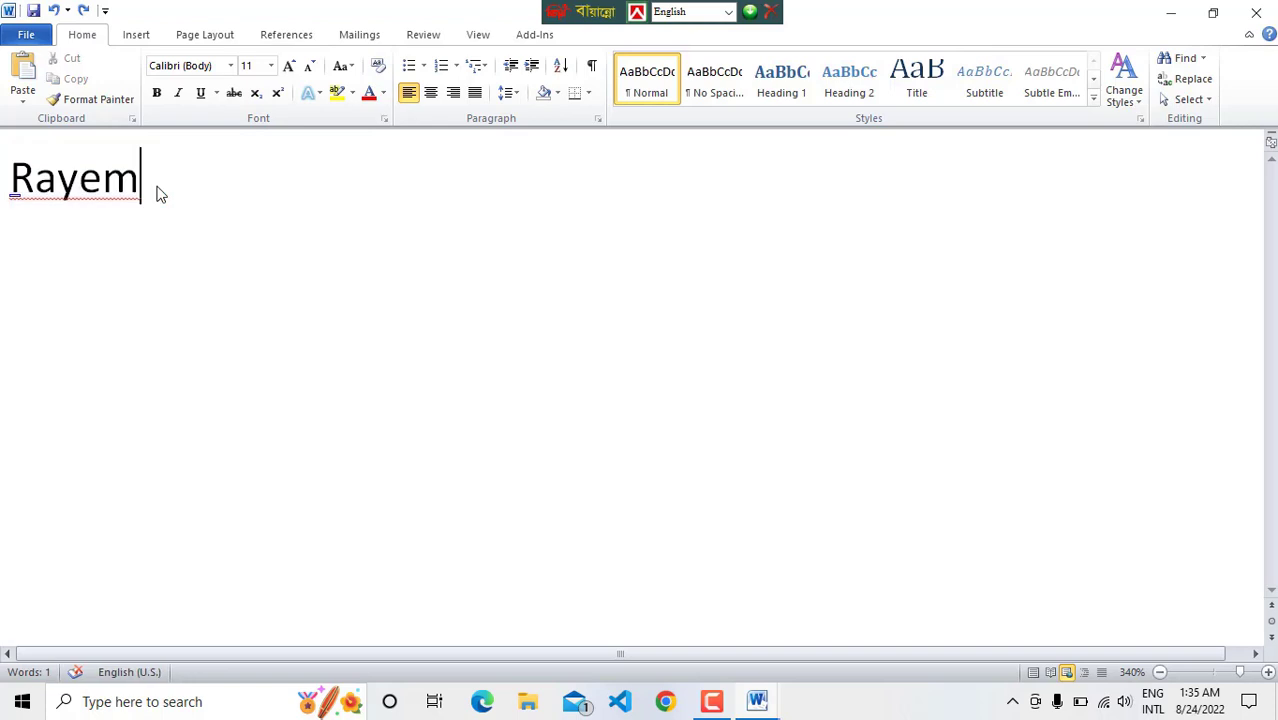
type("ahmed")
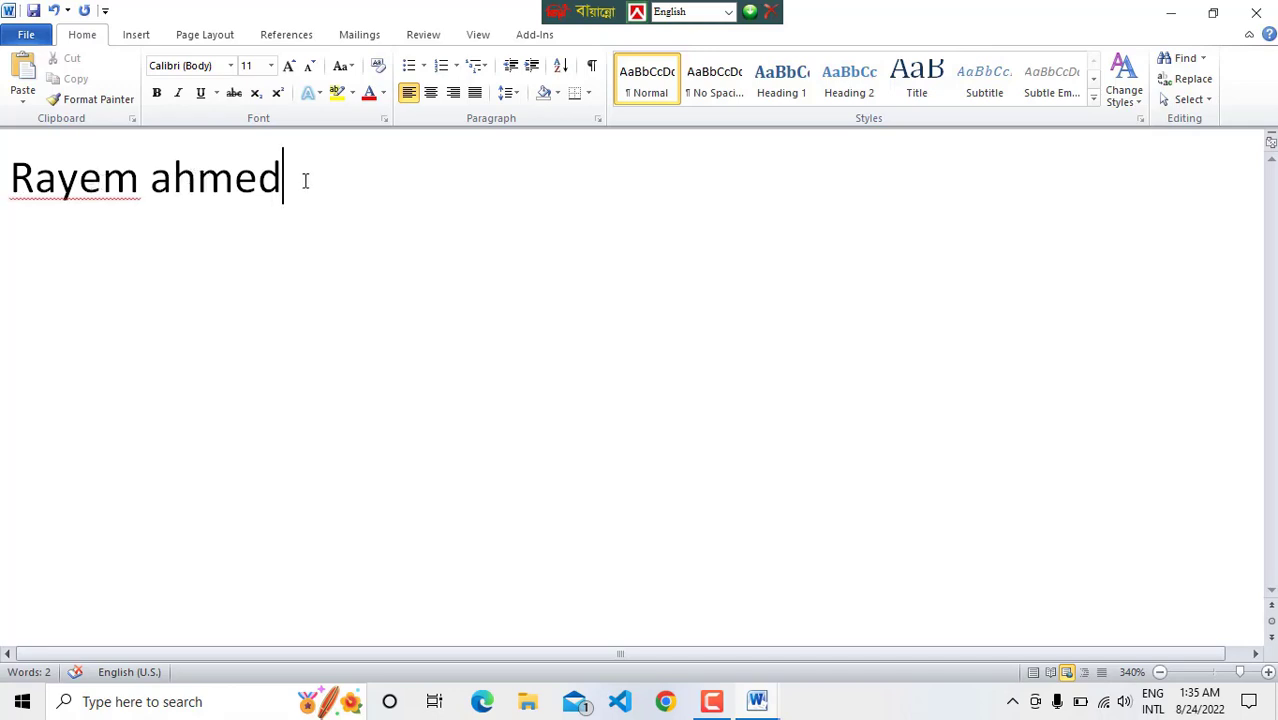
left_click_drag(288, 180, 154, 192)
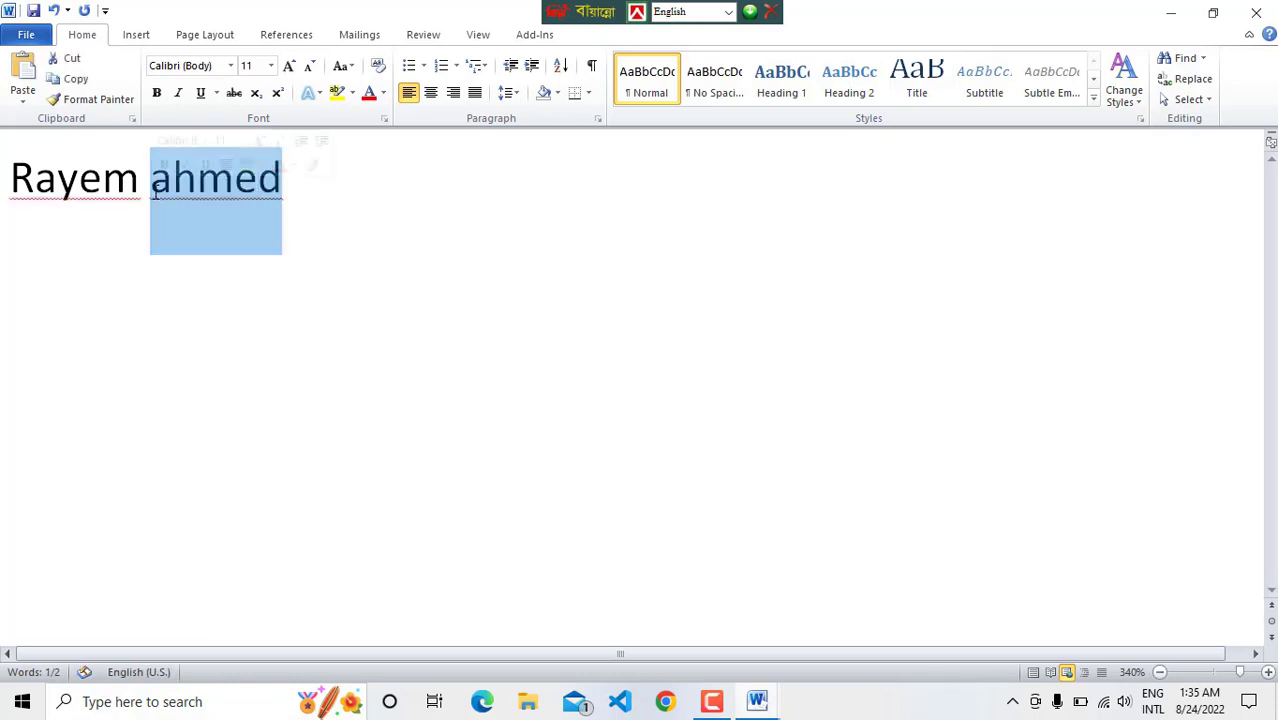
left_click(80, 60)
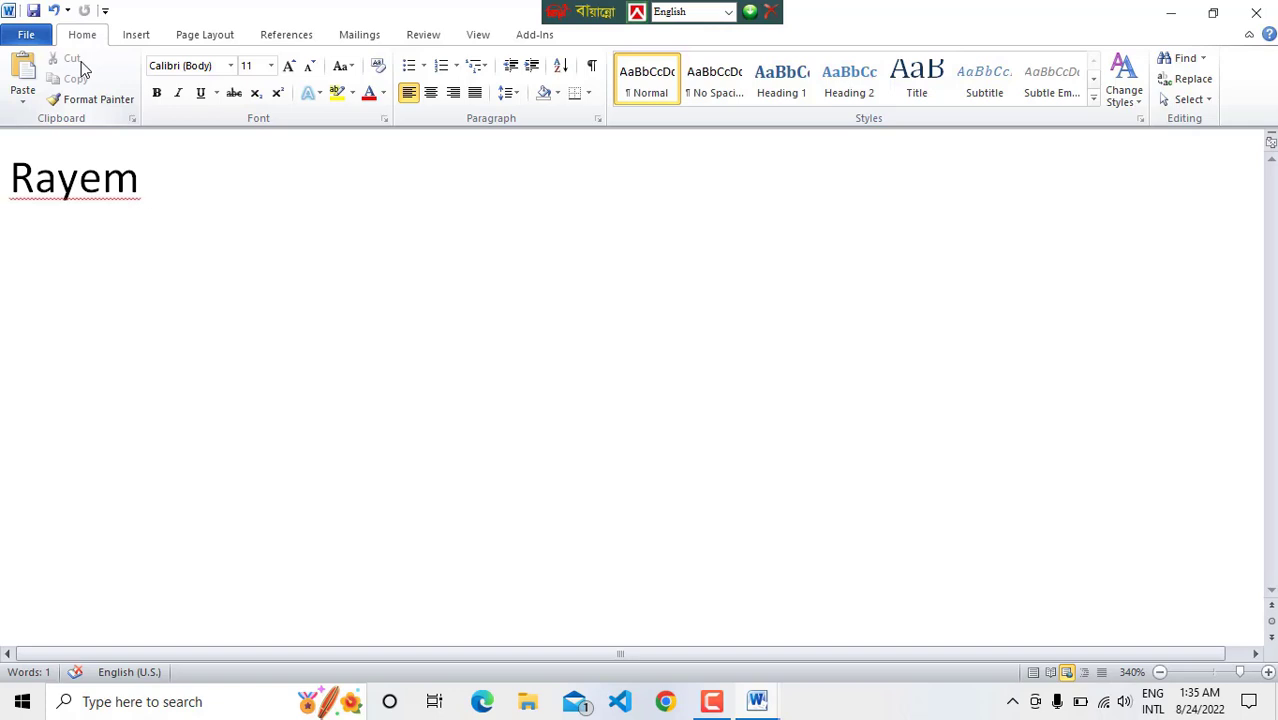
key("Return")
- Paste the cut word 'ahmed' onto the new line below Rayem
left_click(27, 91)
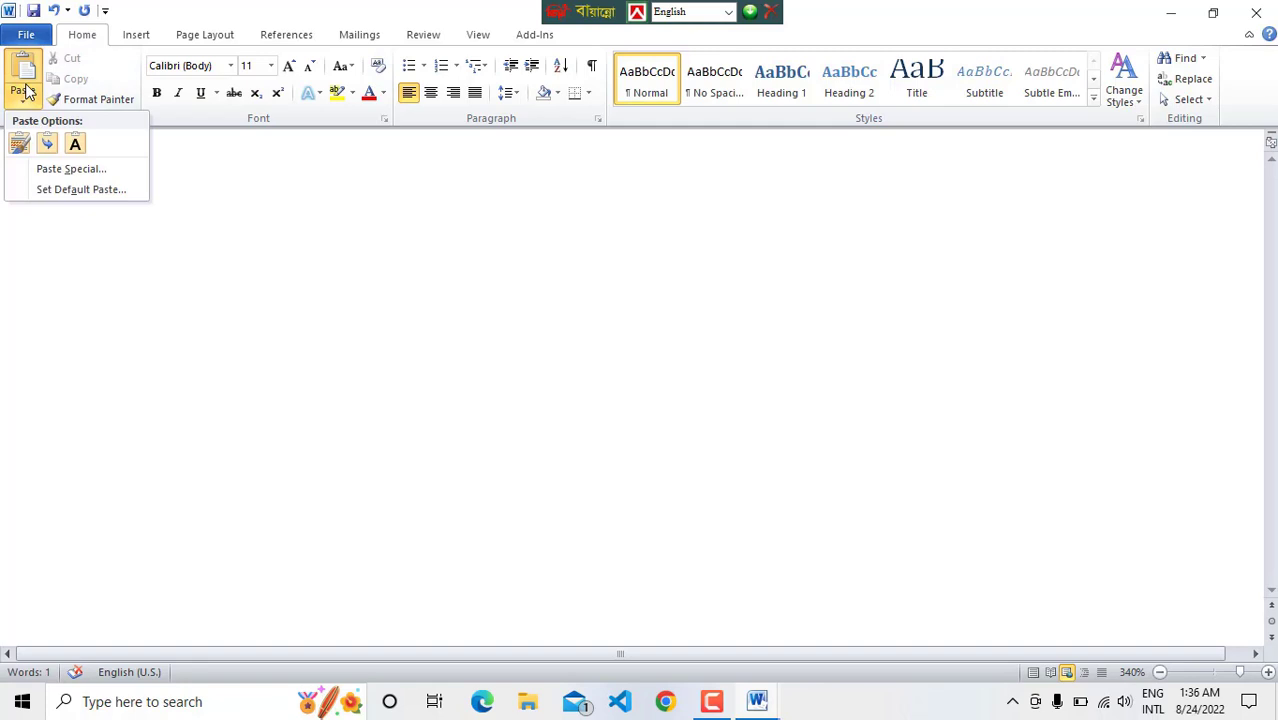
left_click(27, 84)
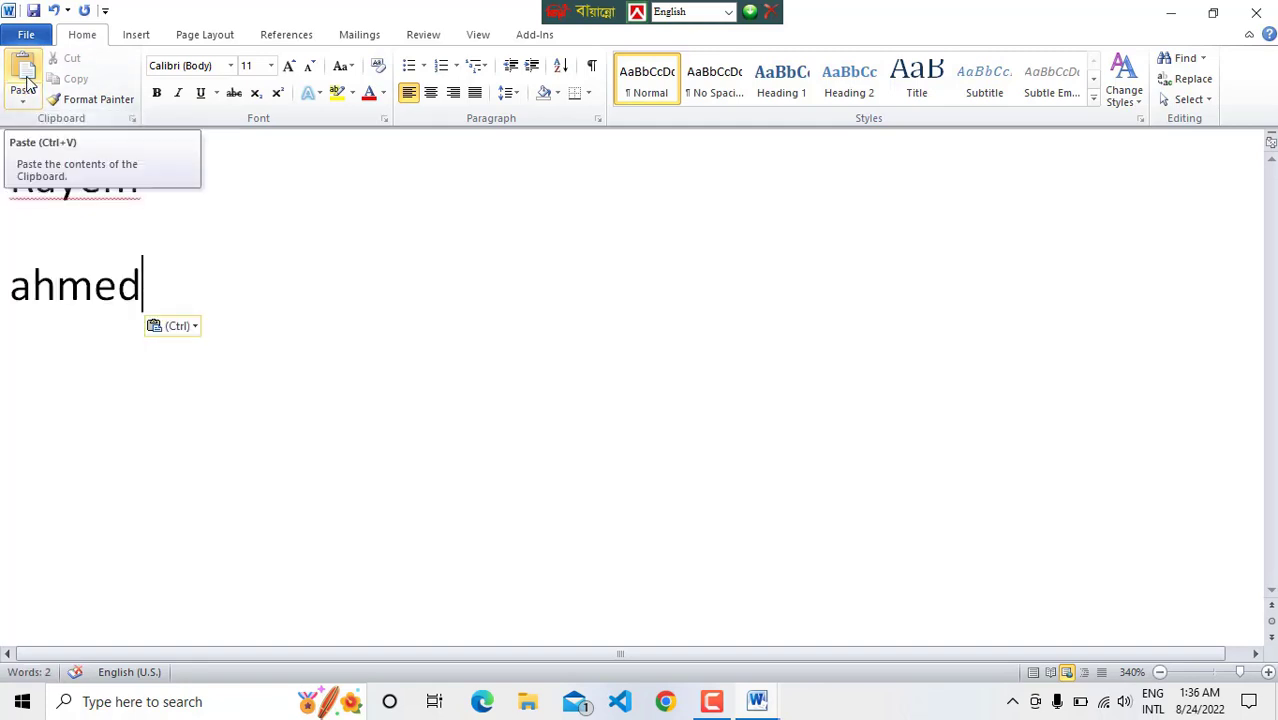